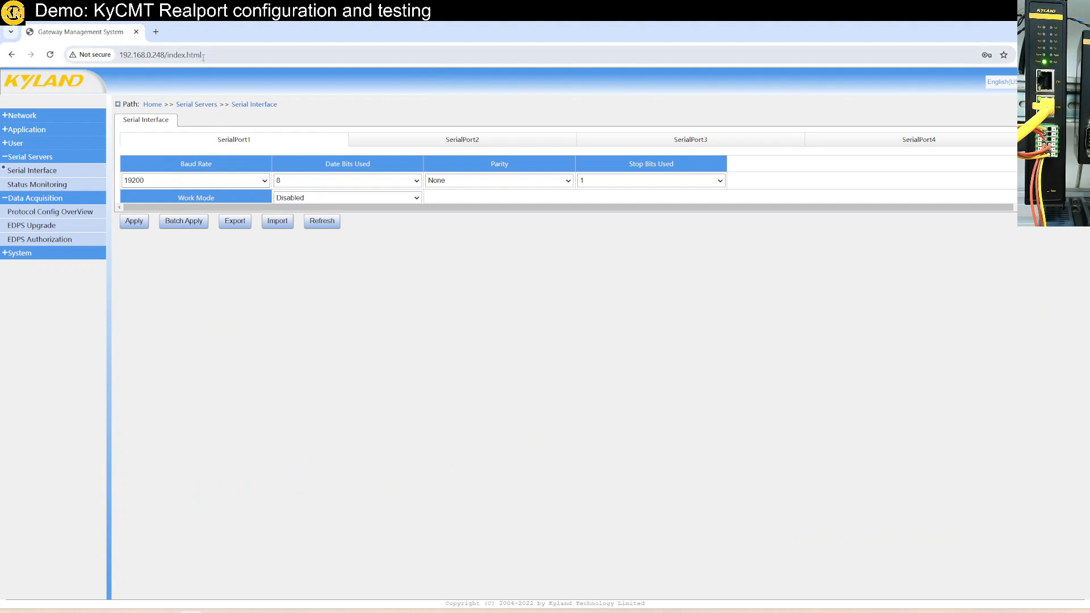
- Load the gateway's web management page at 192.168.0.248
{"action": "left_click", "coordinate": [229, 55]}
{"action": "key", "text": "Return"}
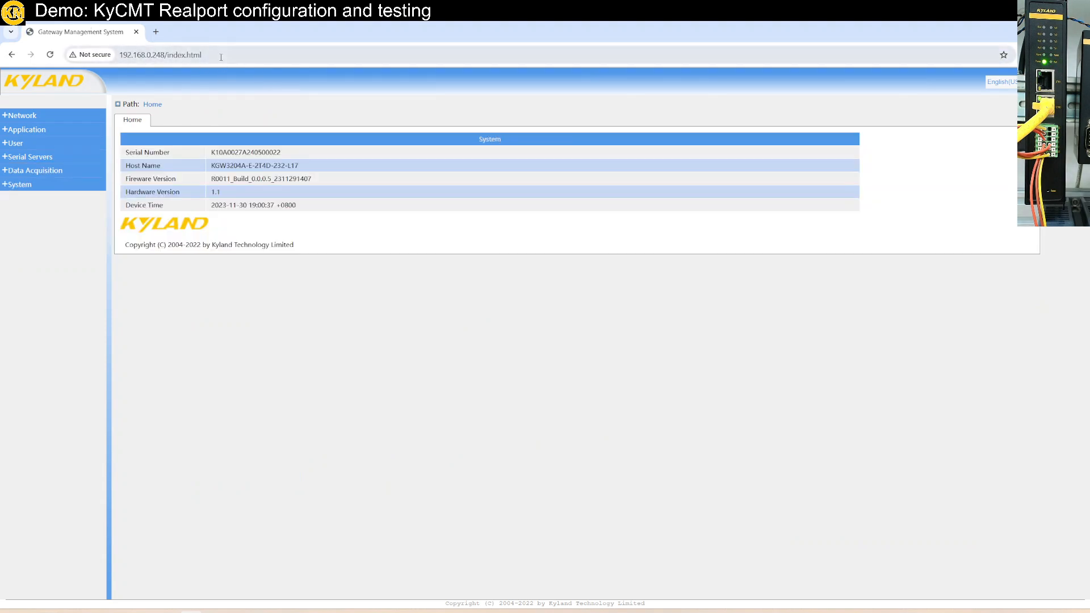
{"action": "left_click", "coordinate": [221, 55]}
{"action": "type", "text": "192."}
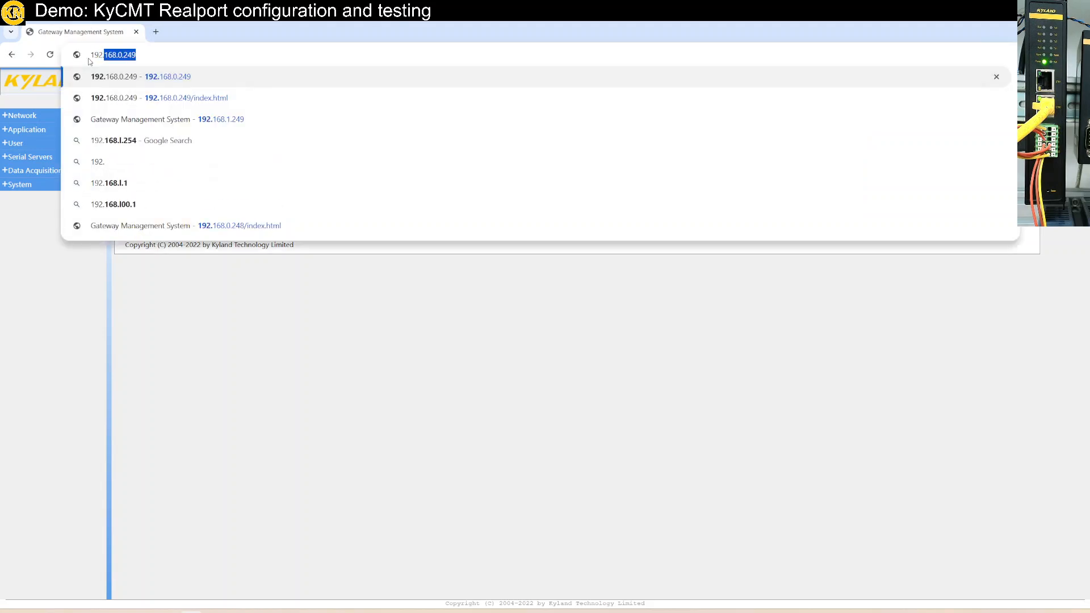
{"action": "type", "text": "168.0.2"}
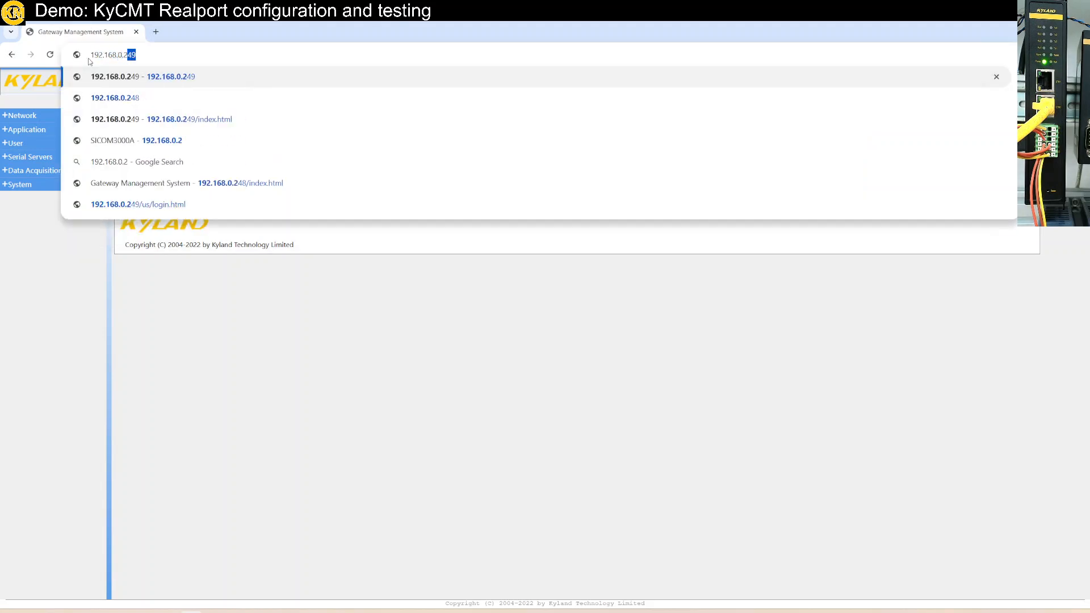
{"action": "type", "text": "48"}
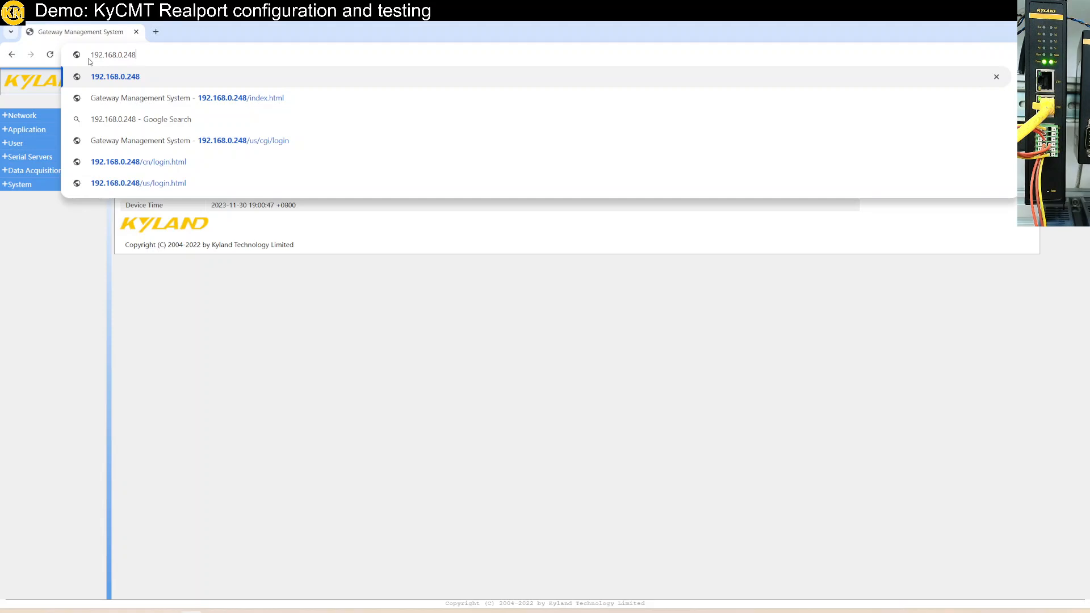
{"action": "key", "text": "Return"}
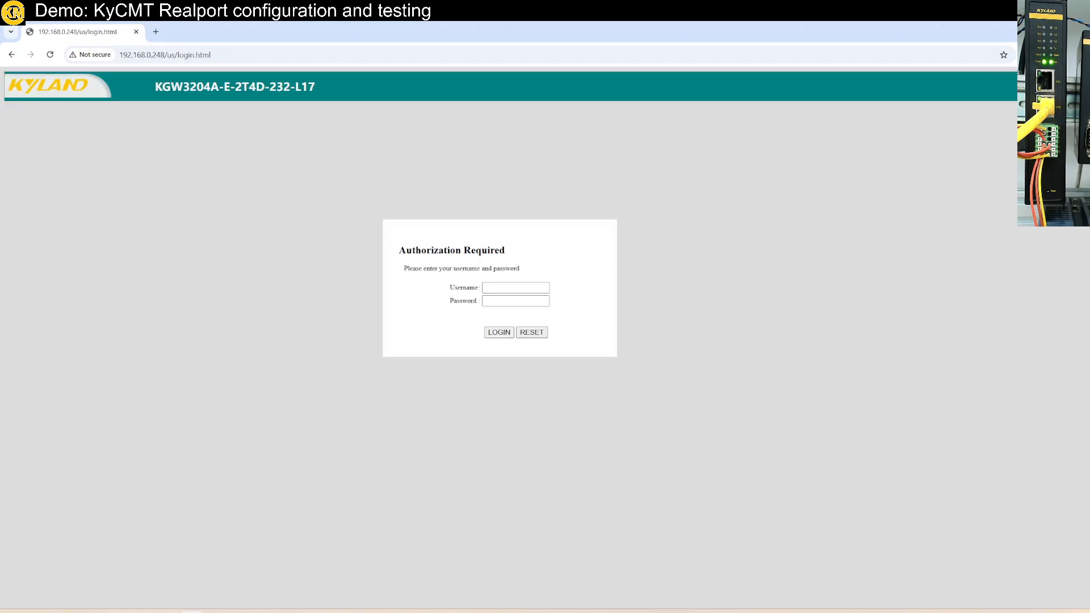
- Try to log in to the gateway with username admin and the account password
{"action": "left_click", "coordinate": [516, 288]}
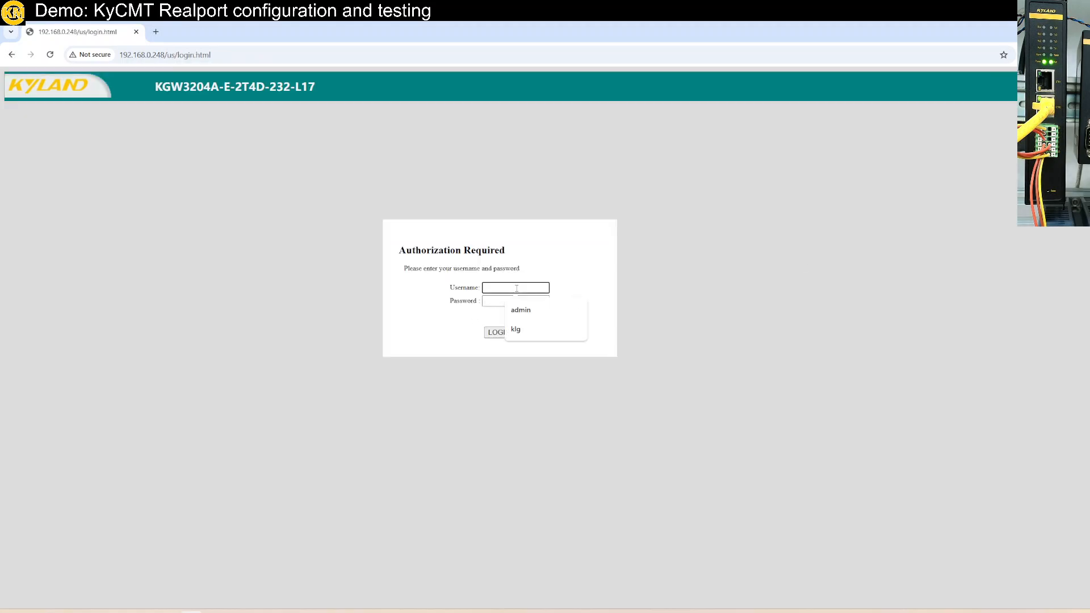
{"action": "type", "text": "admin"}
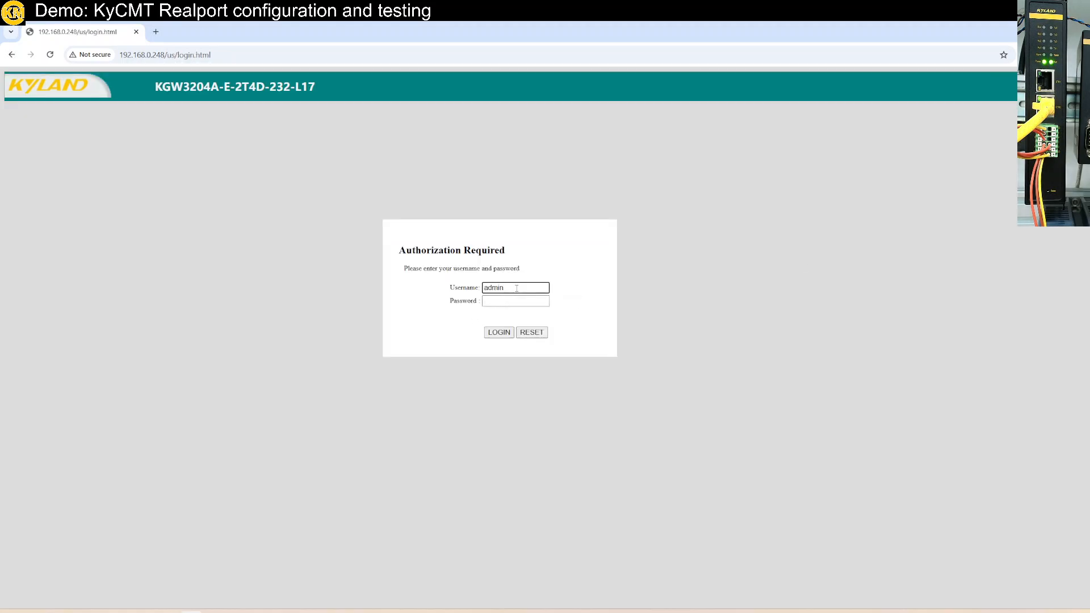
{"action": "left_click", "coordinate": [509, 304]}
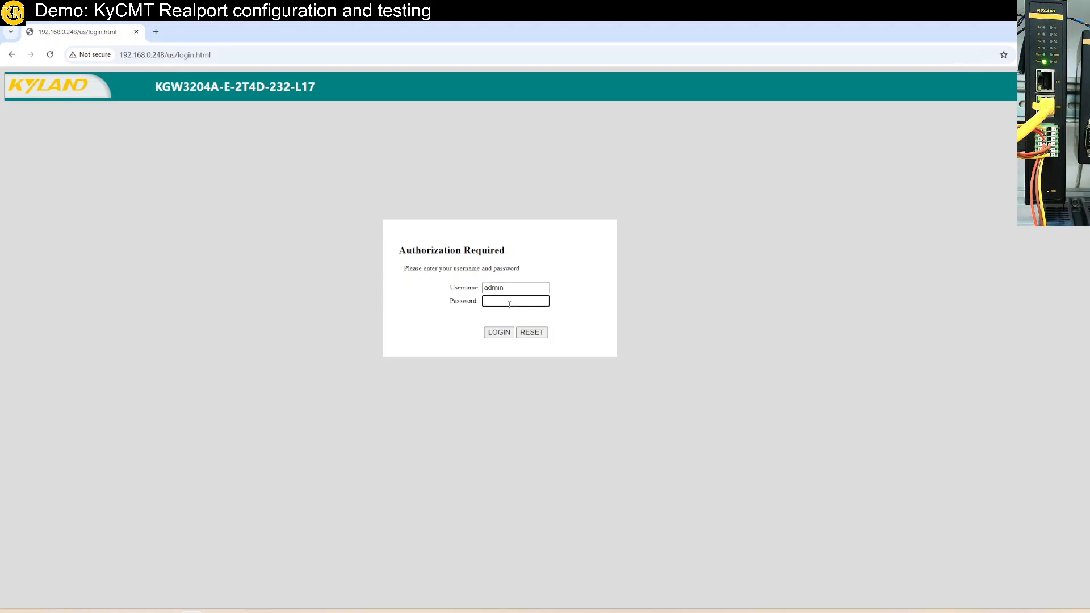
{"action": "type", "text": "a"}
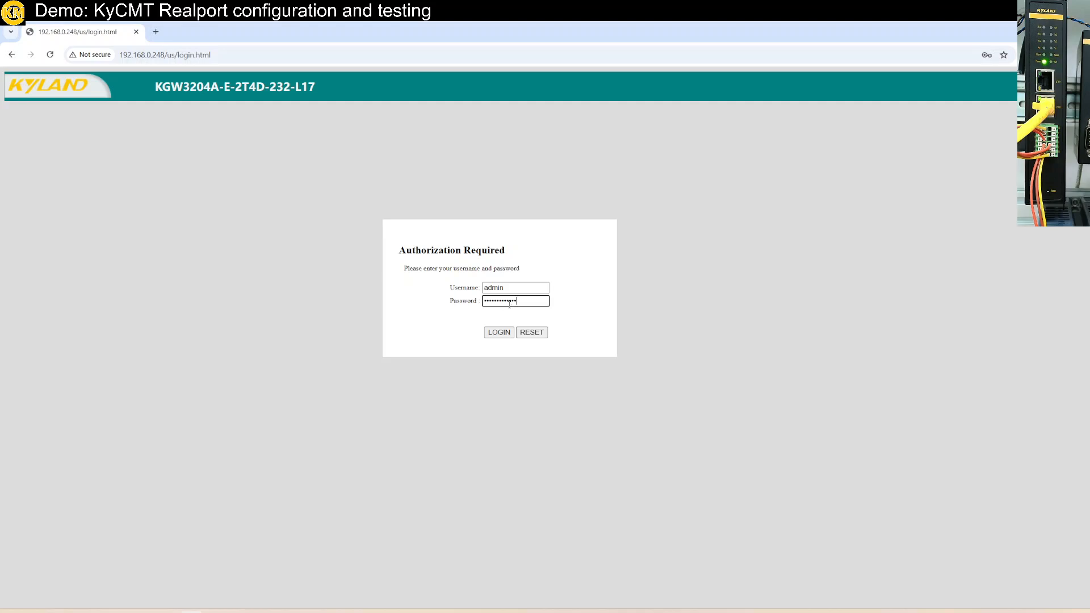
{"action": "key", "text": "Return"}
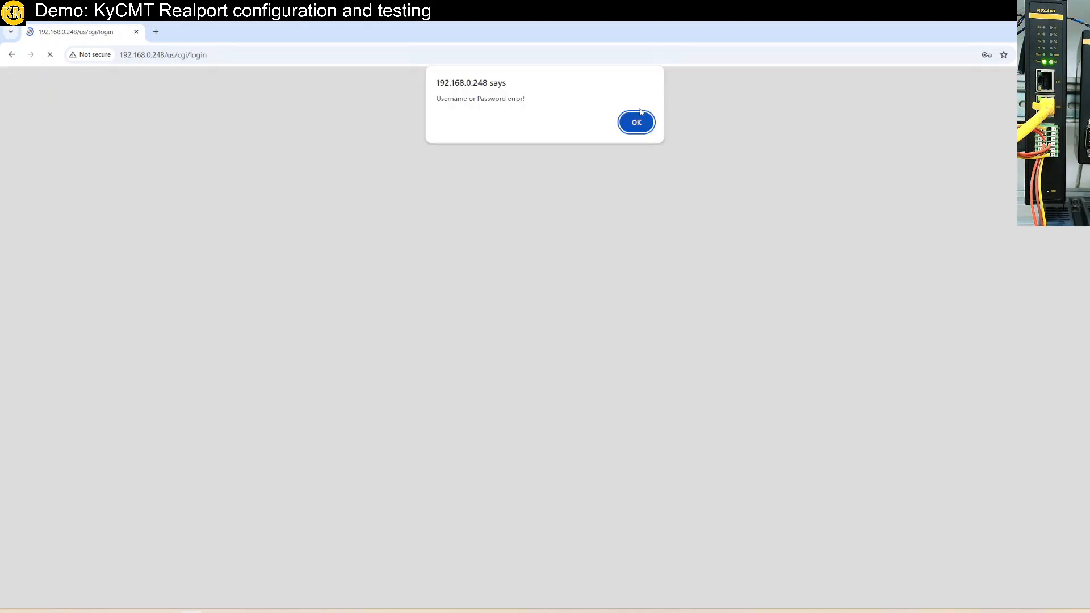
{"action": "left_click", "coordinate": [637, 122]}
- Log in to the gateway again as admin, re-entering the account password
{"action": "left_click", "coordinate": [507, 287]}
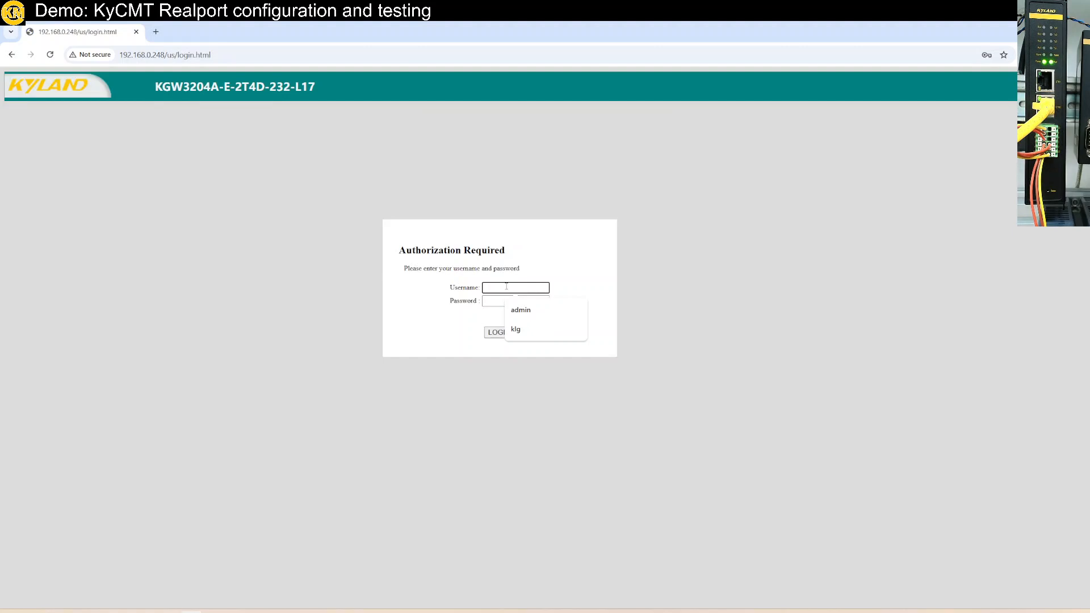
{"action": "type", "text": "admin"}
{"action": "key", "text": "Tab"}
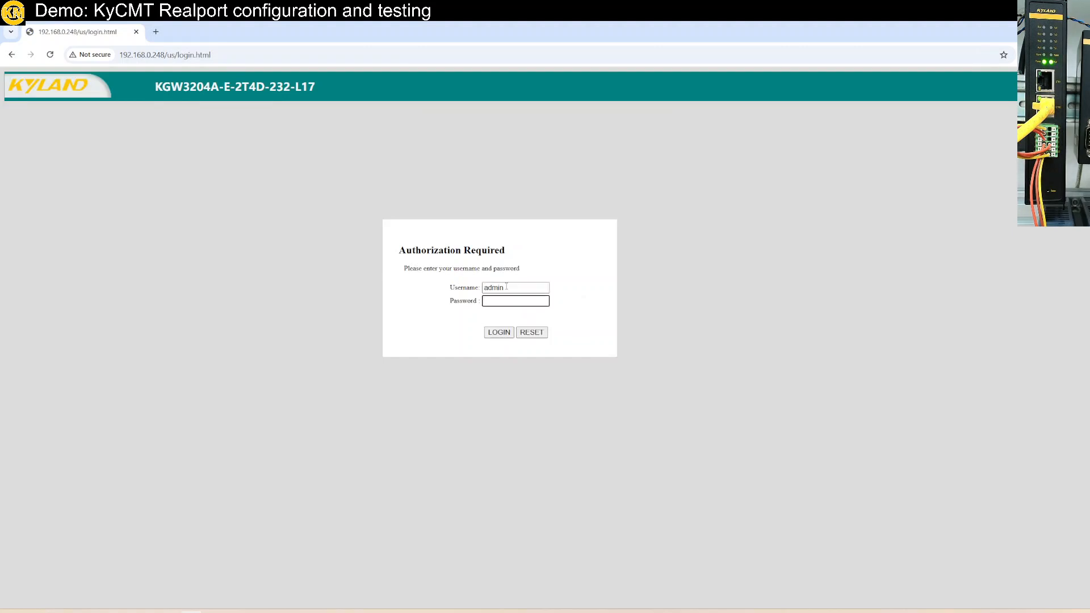
{"action": "type", "text": "1"}
{"action": "key", "text": "Return"}
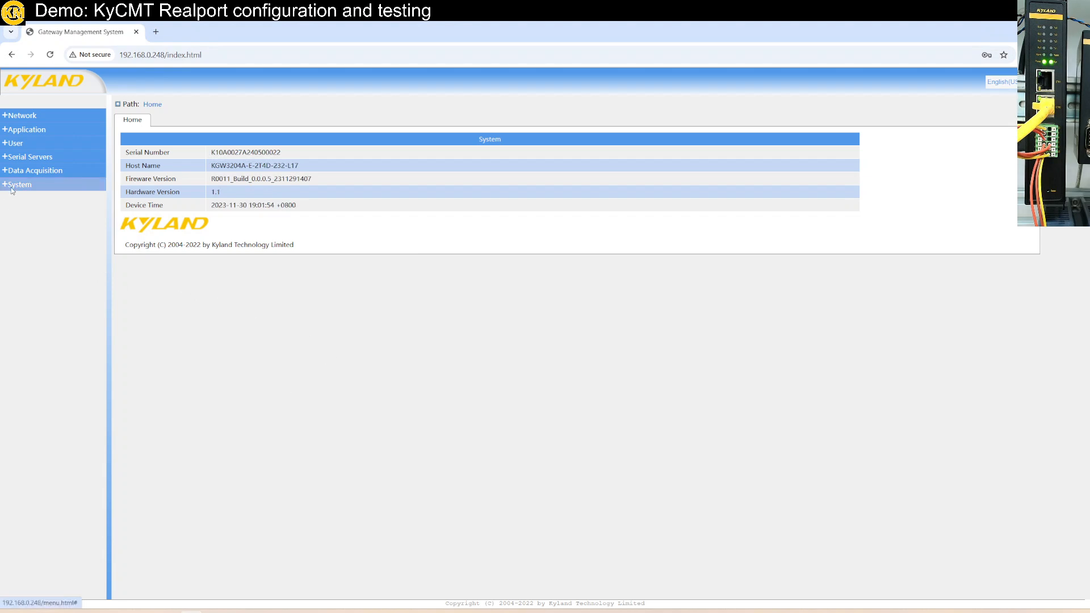
- View the gateway's Serial Interface settings and its Reset To Default page
{"action": "left_click", "coordinate": [26, 159]}
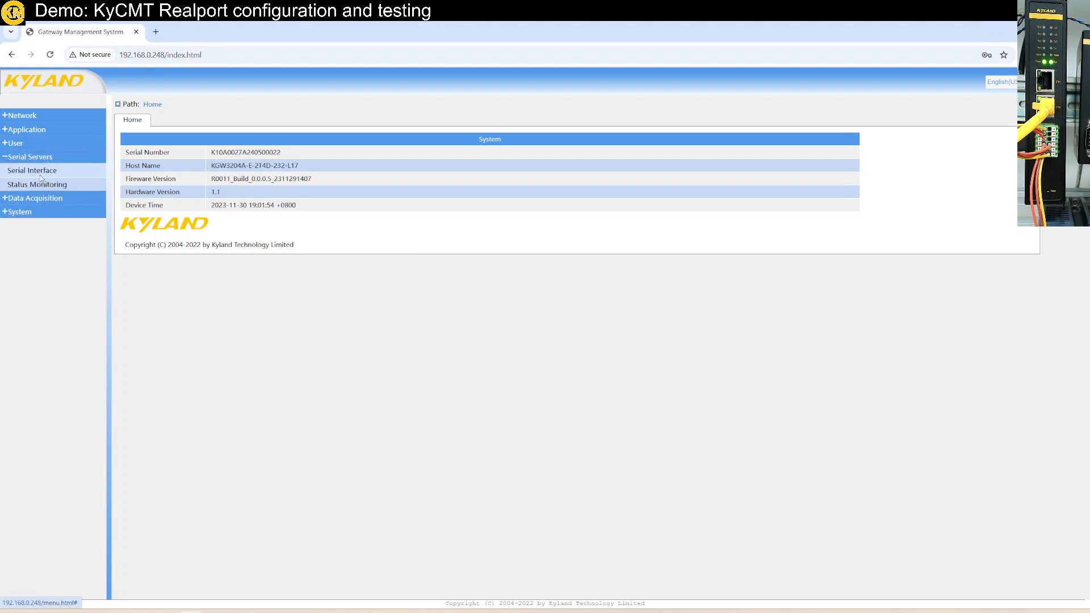
{"action": "left_click", "coordinate": [40, 173]}
{"action": "left_click", "coordinate": [34, 213]}
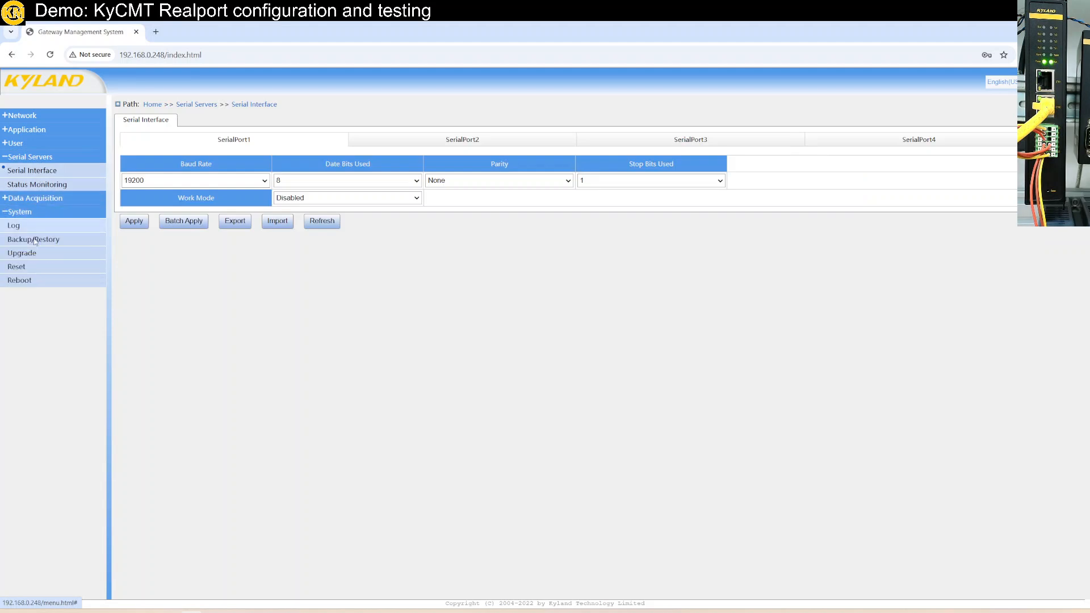
{"action": "left_click", "coordinate": [17, 267]}
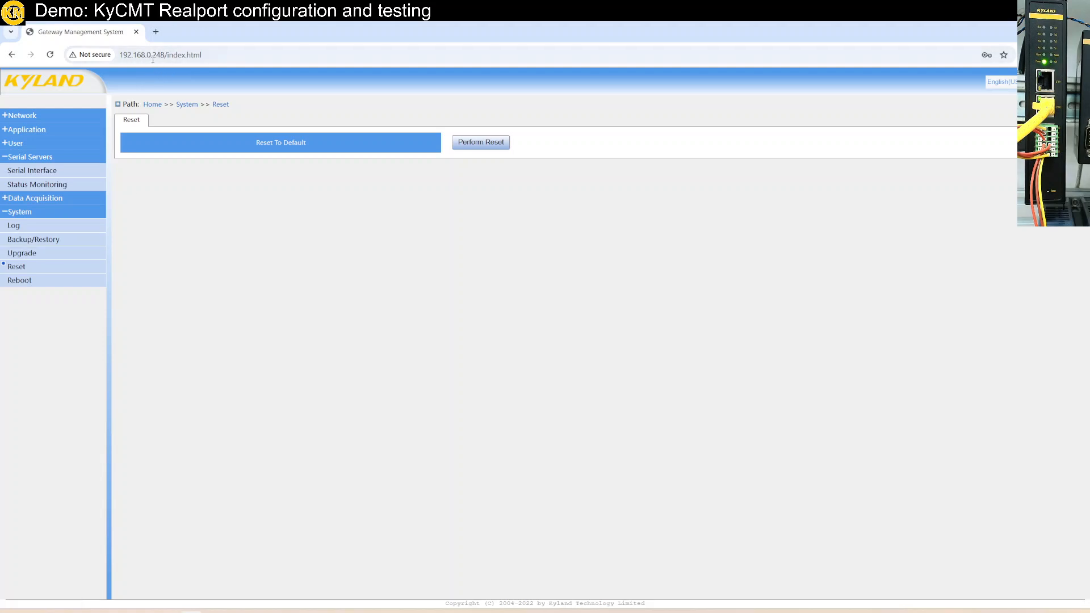
- In the Serial Interface settings, set SerialPort1 to 115200 baud with Realport work mode, and batch apply the configuration
{"action": "left_click", "coordinate": [44, 203]}
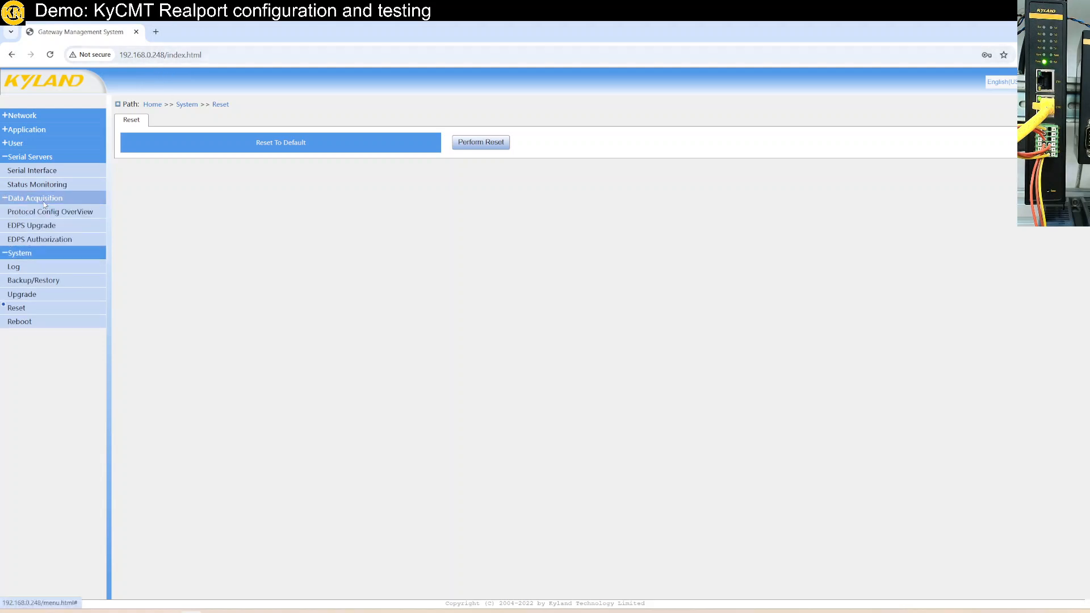
{"action": "left_click", "coordinate": [39, 172]}
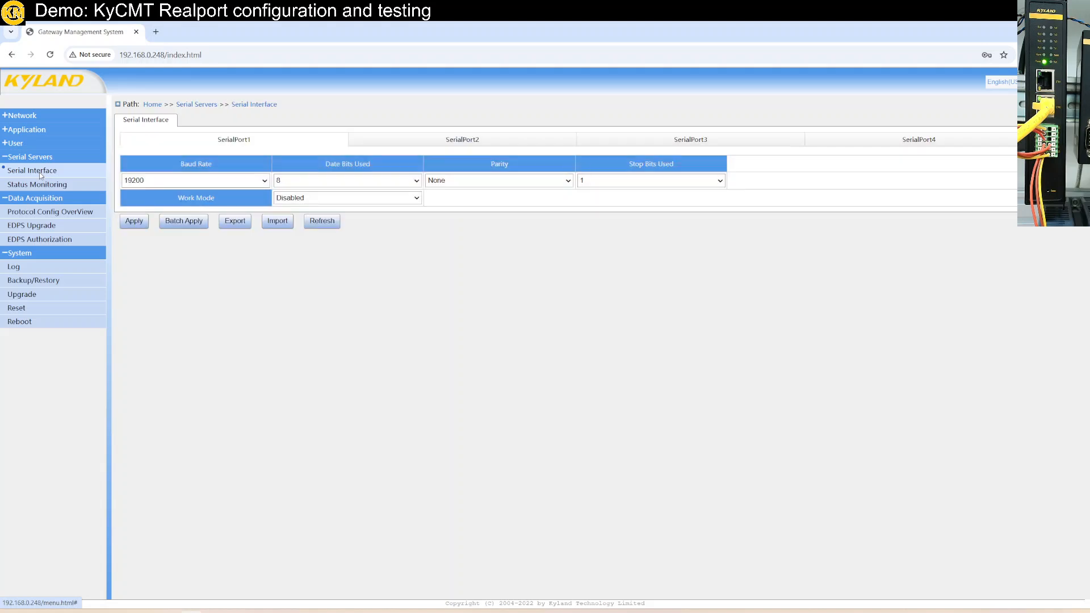
{"action": "left_click", "coordinate": [264, 181]}
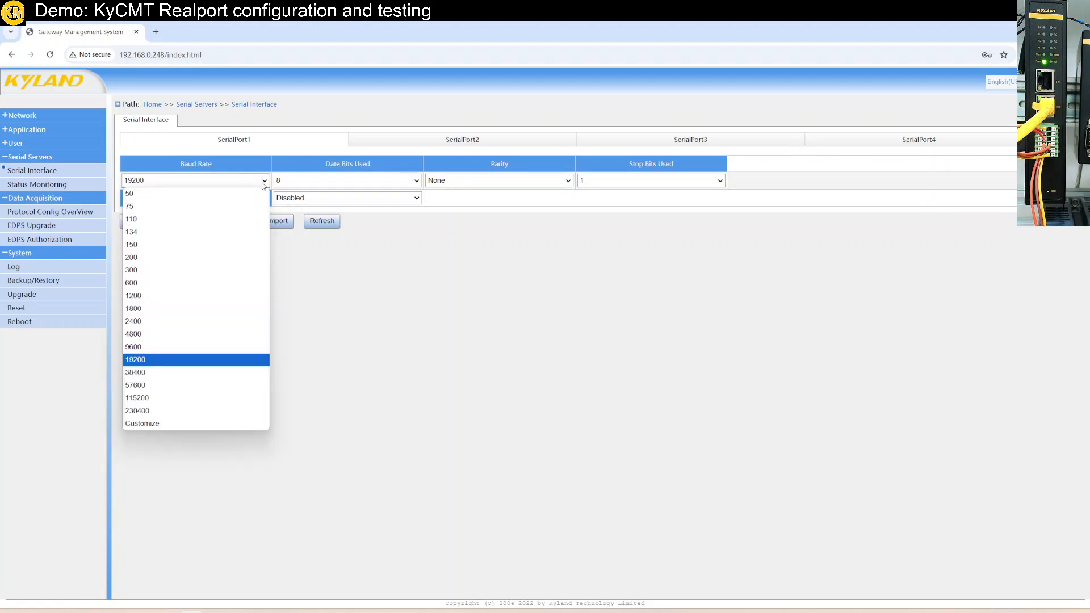
{"action": "left_click", "coordinate": [178, 402]}
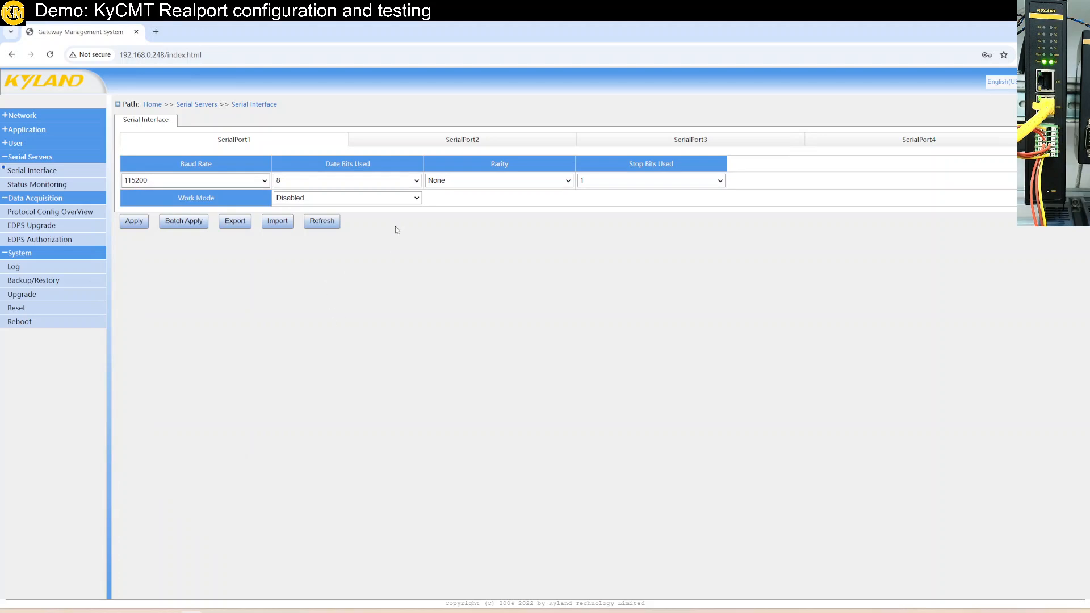
{"action": "left_click", "coordinate": [419, 197]}
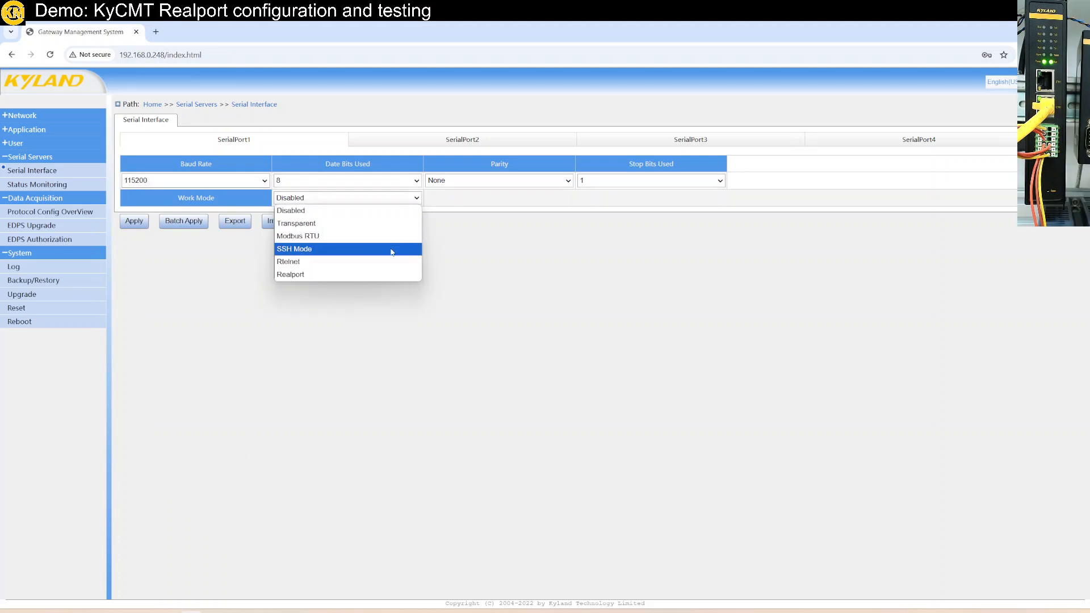
{"action": "left_click", "coordinate": [383, 275]}
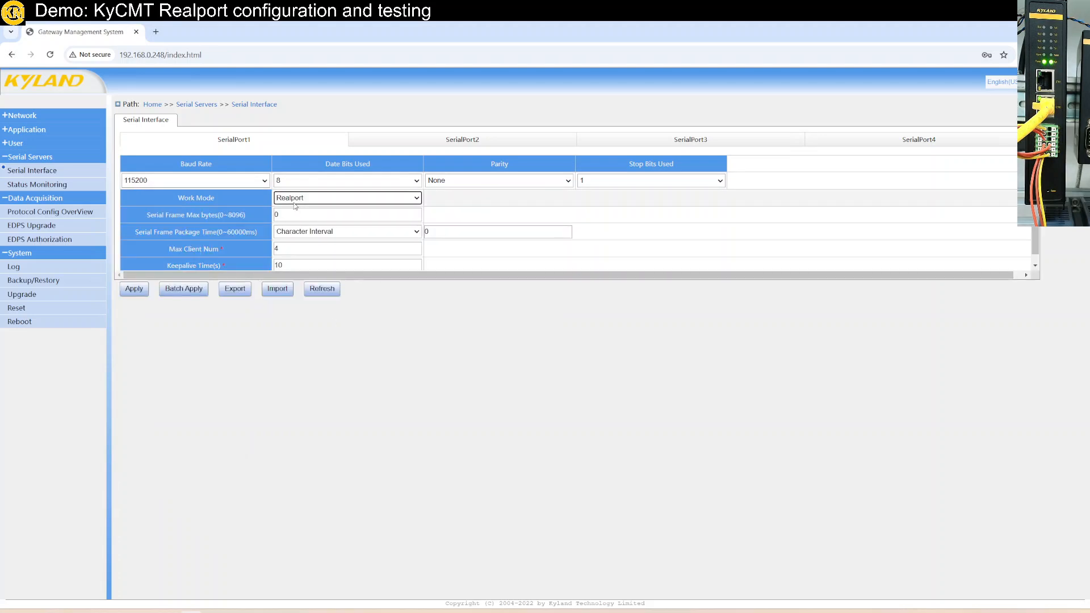
{"action": "left_click", "coordinate": [449, 404]}
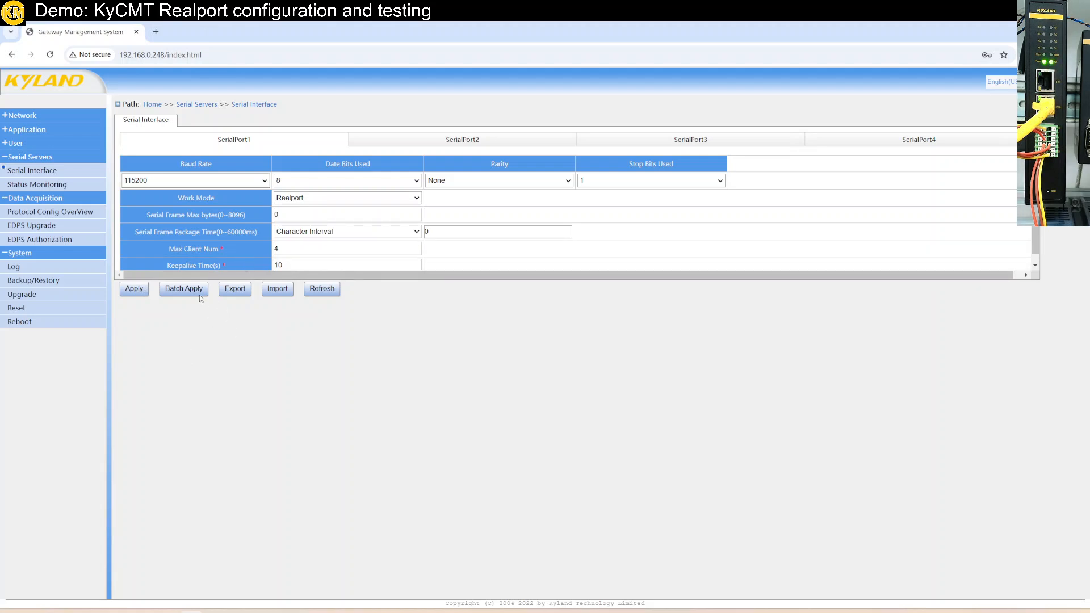
{"action": "left_click", "coordinate": [178, 290]}
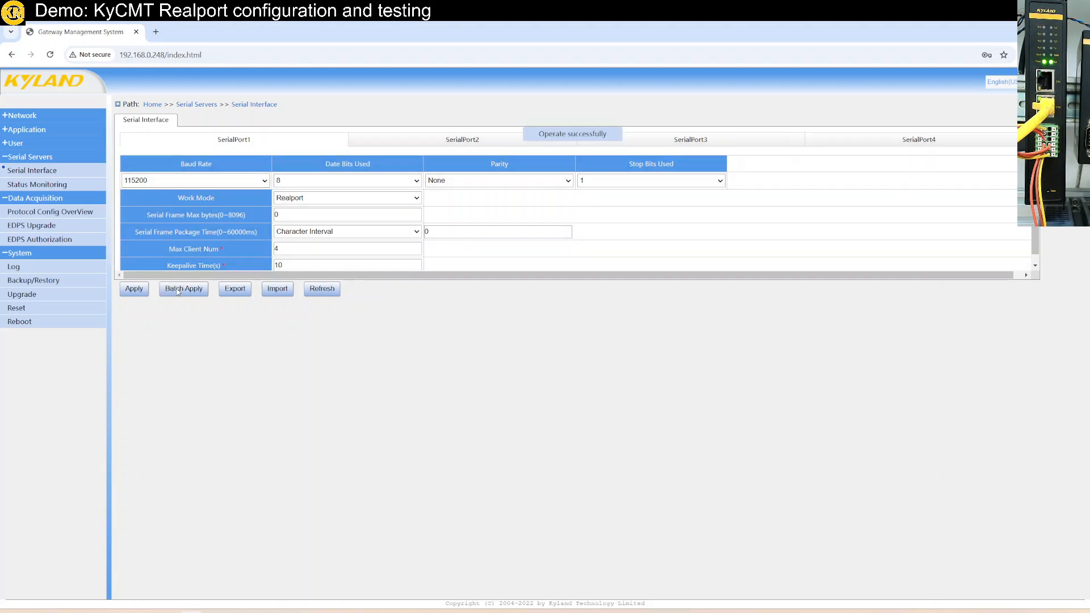
- Check the baud rate and work mode of SerialPort2, SerialPort3 and SerialPort4, and return to SerialPort1
{"action": "left_click", "coordinate": [456, 146]}
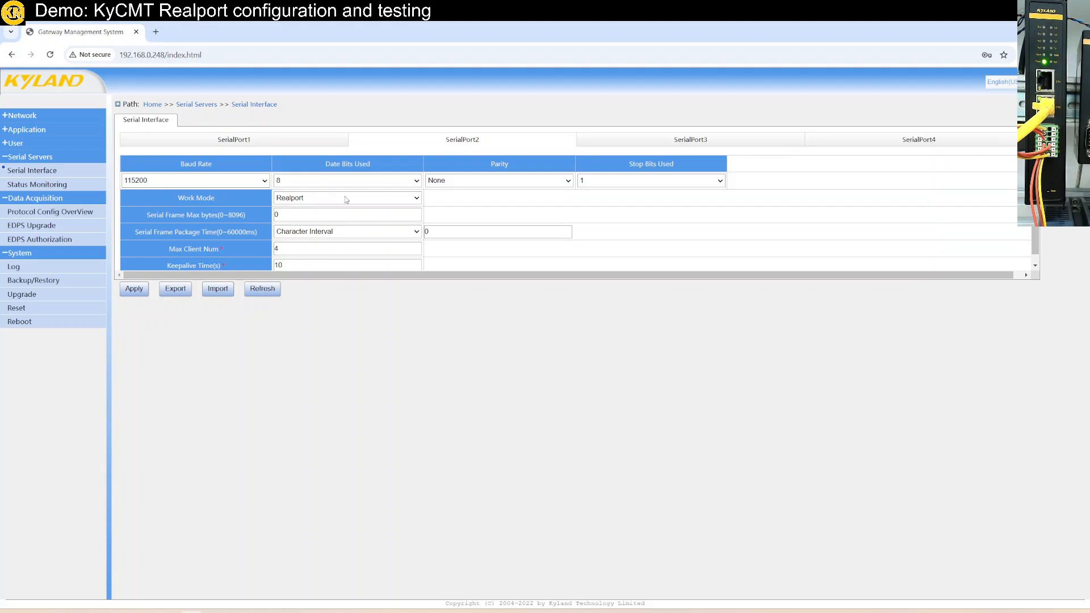
{"action": "left_click", "coordinate": [712, 143]}
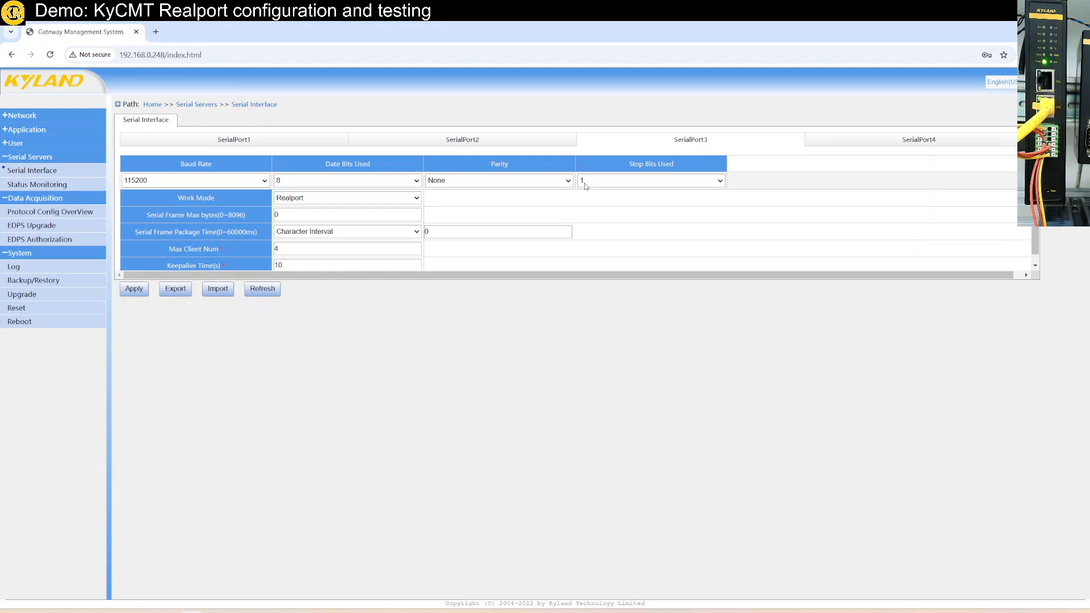
{"action": "left_click", "coordinate": [889, 142]}
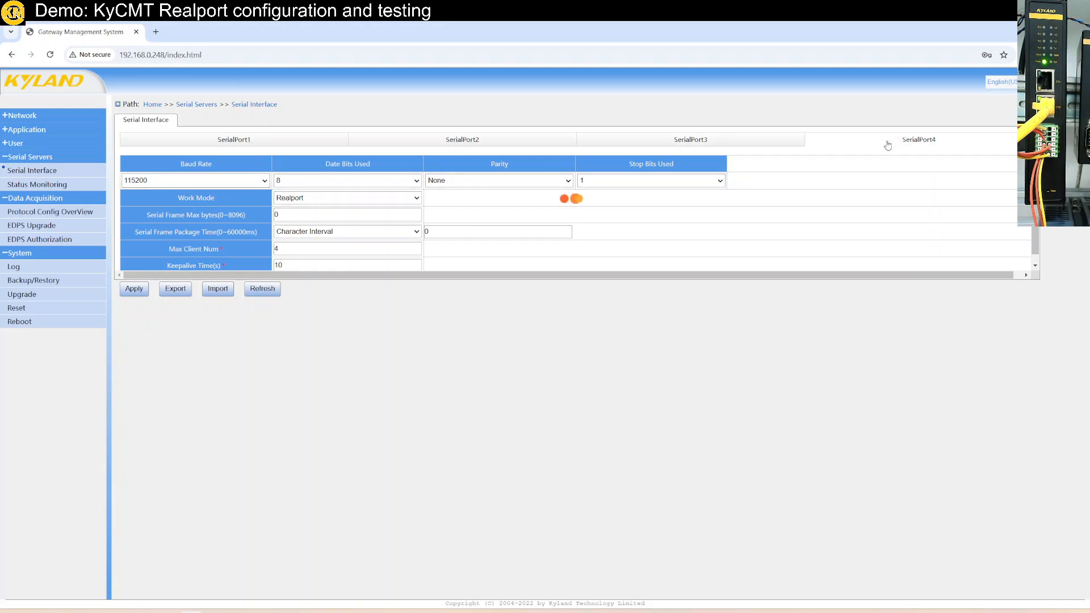
{"action": "left_click", "coordinate": [232, 143]}
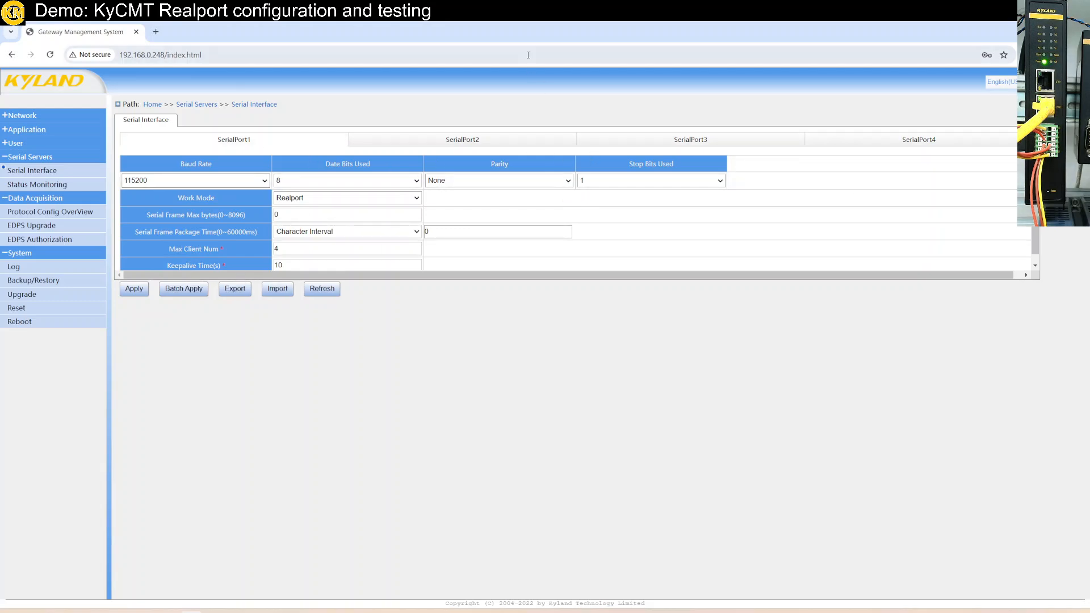
- Switch from the remote desktop to the wiring diagram and examine how the KyCMT virtual COM ports map to the gateway's serial ports
{"action": "left_click", "coordinate": [1053, 32]}
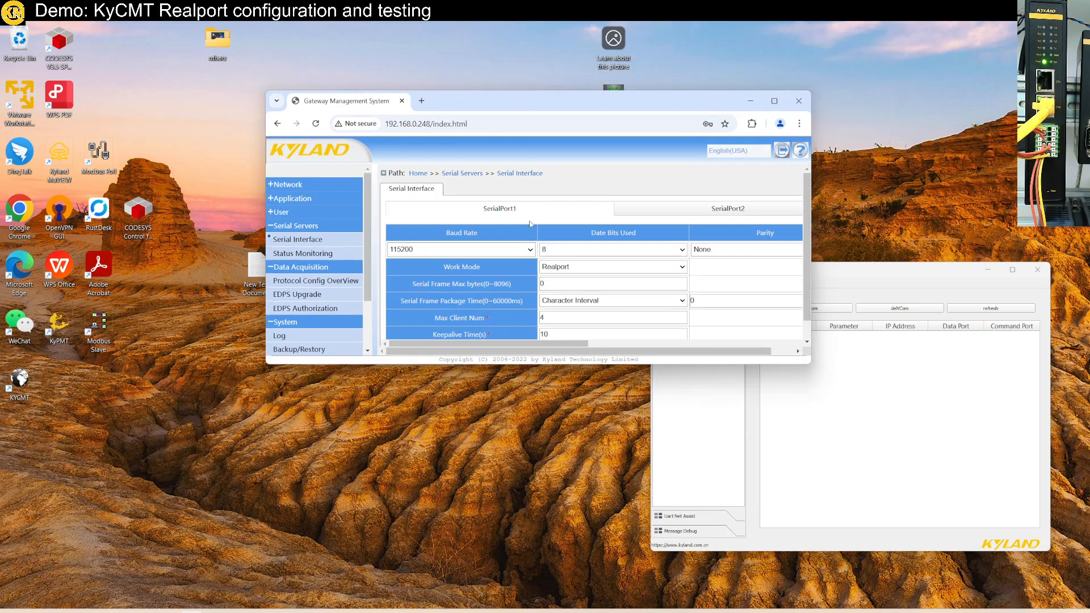
{"action": "double_click", "coordinate": [534, 32]}
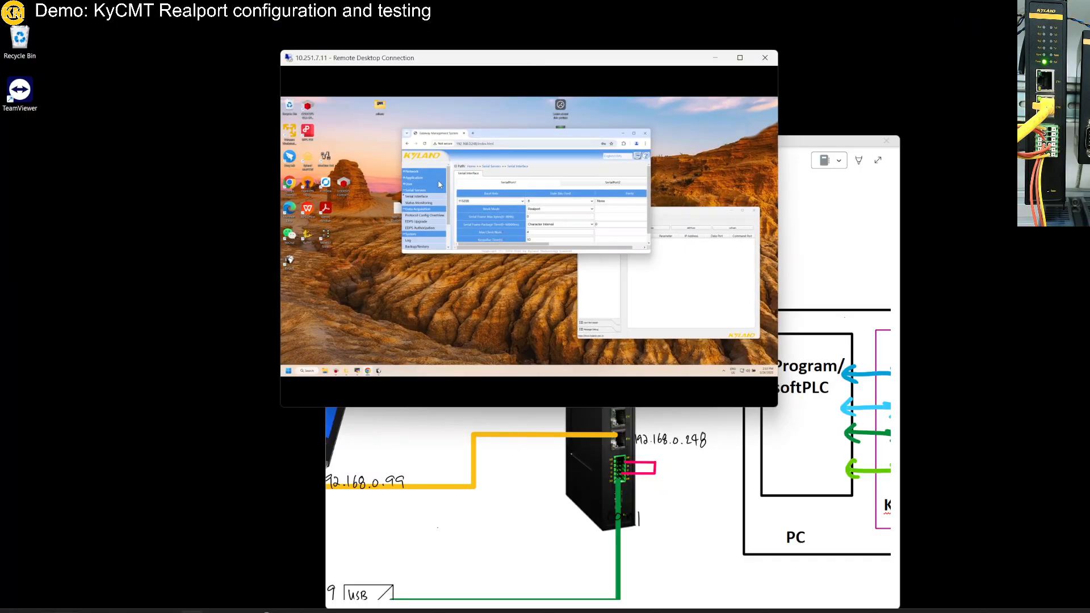
{"action": "left_click", "coordinate": [522, 550]}
{"action": "scroll", "coordinate": [522, 550], "scroll_direction": "right", "scroll_amount": 10}
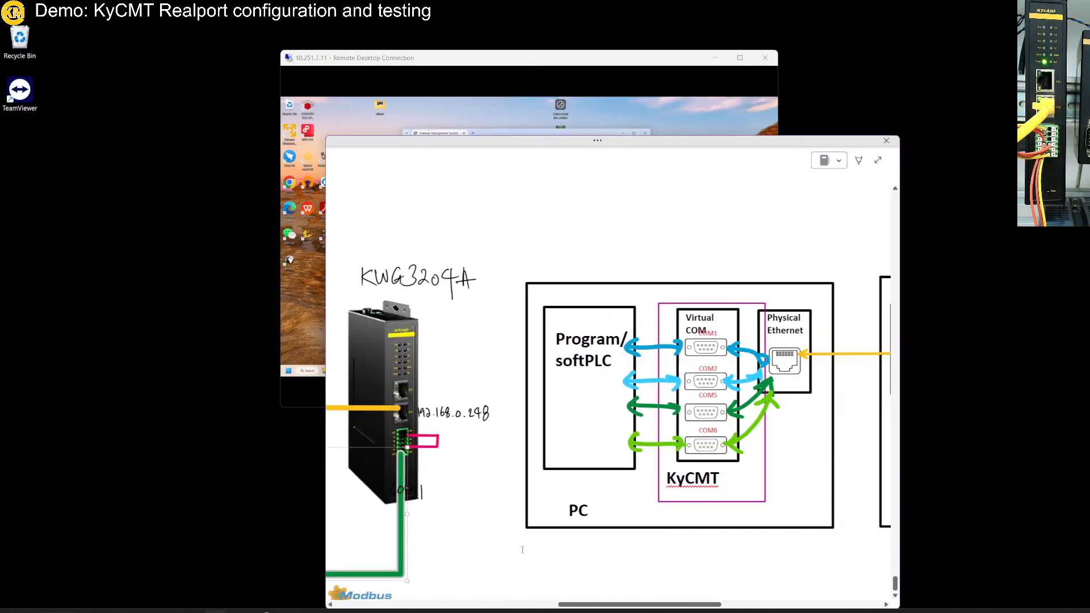
{"action": "scroll", "coordinate": [548, 461], "scroll_direction": "up", "scroll_amount": 5}
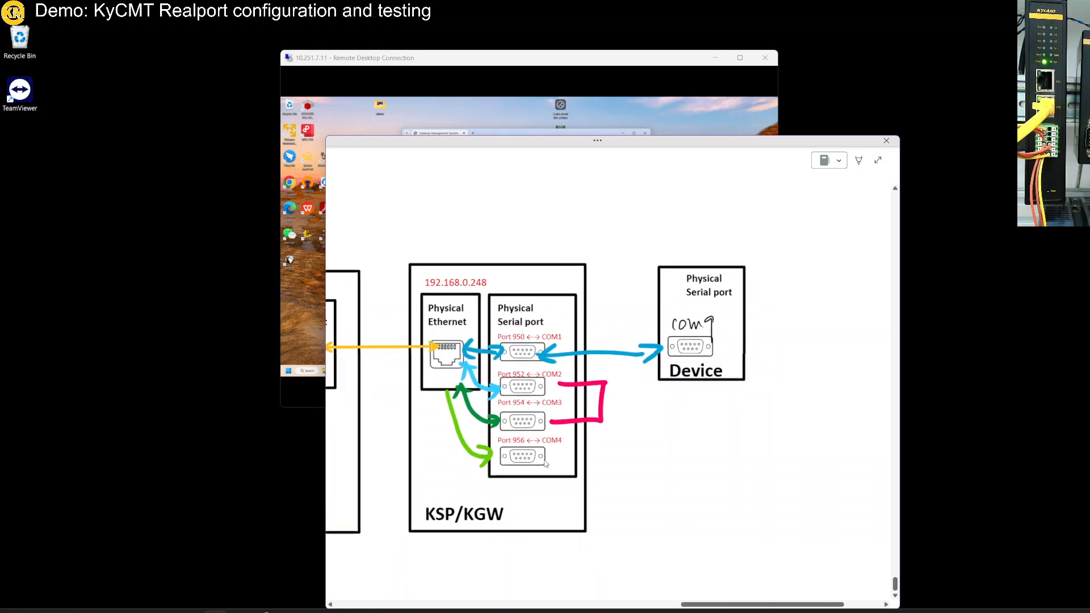
{"action": "left_click", "coordinate": [548, 461]}
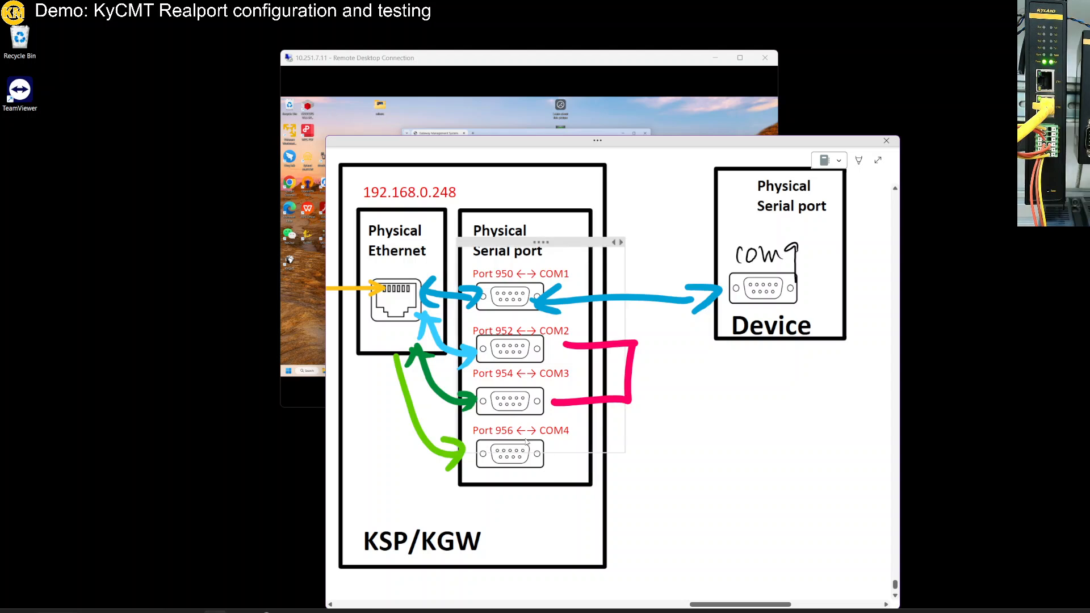
{"action": "scroll", "coordinate": [526, 442], "scroll_direction": "left", "scroll_amount": 10}
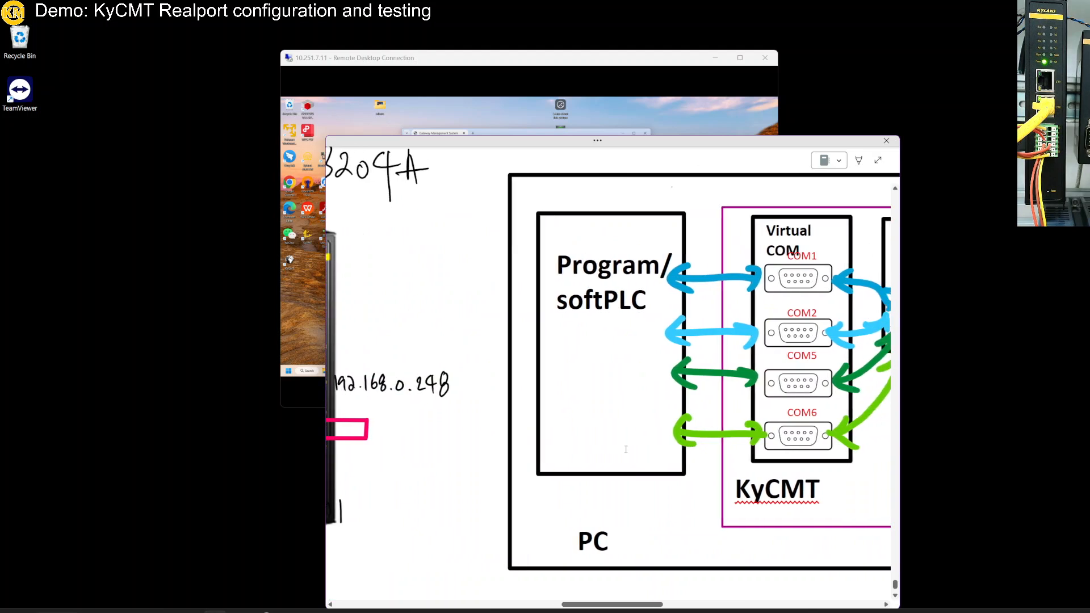
{"action": "scroll", "coordinate": [625, 449], "scroll_direction": "right", "scroll_amount": 4}
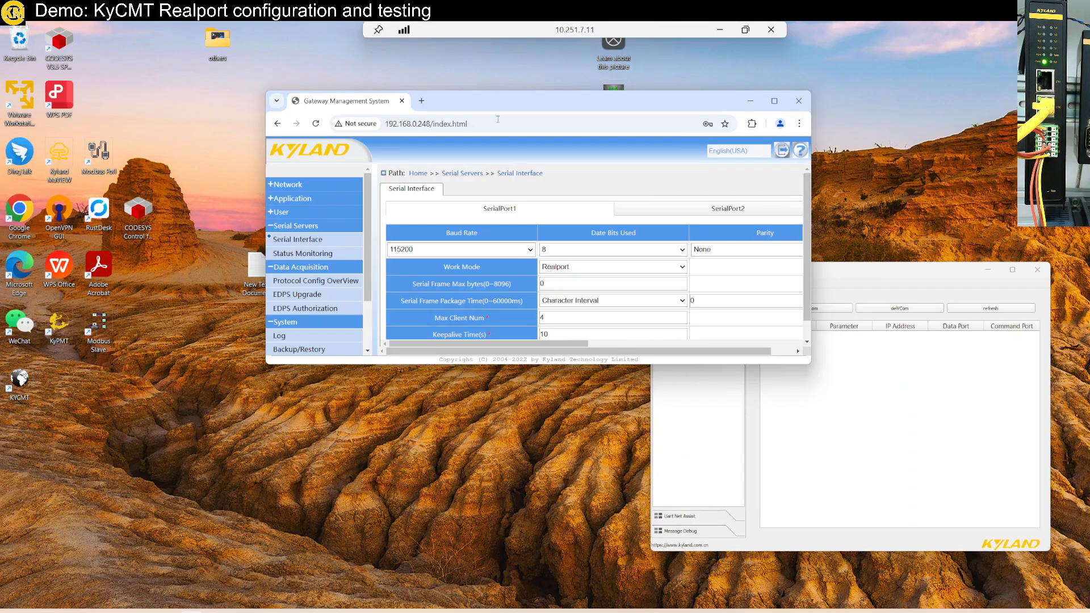
- Move the gateway browser window aside, close KyCMT, and relaunch it from the desktop with permission to make changes
{"action": "left_click_drag", "start_coordinate": [498, 105], "coordinate": [619, 142]}
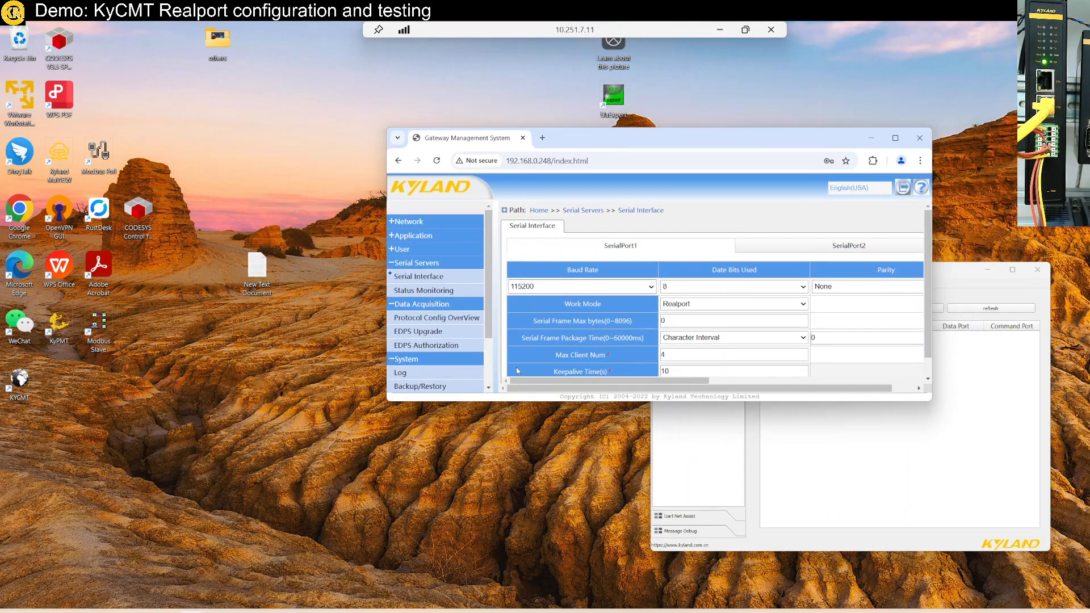
{"action": "left_click", "coordinate": [833, 488]}
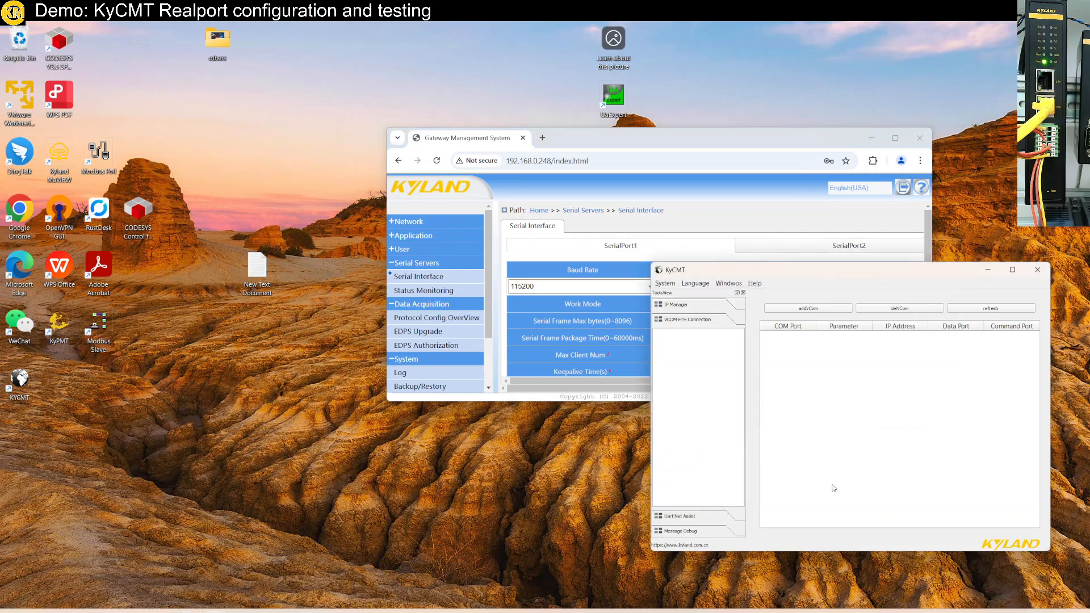
{"action": "left_click", "coordinate": [1033, 276]}
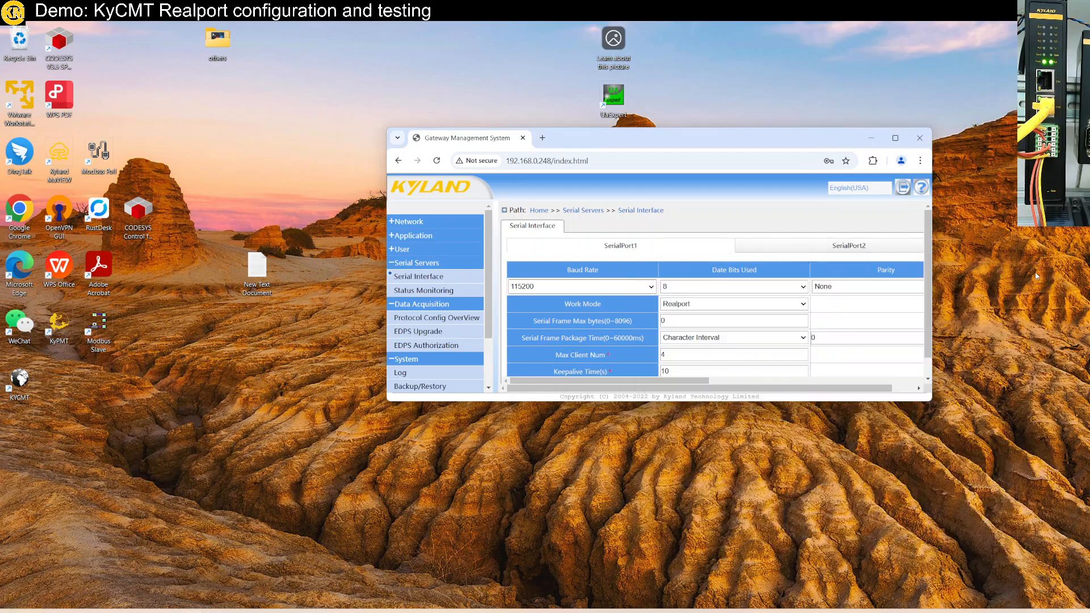
{"action": "double_click", "coordinate": [28, 382]}
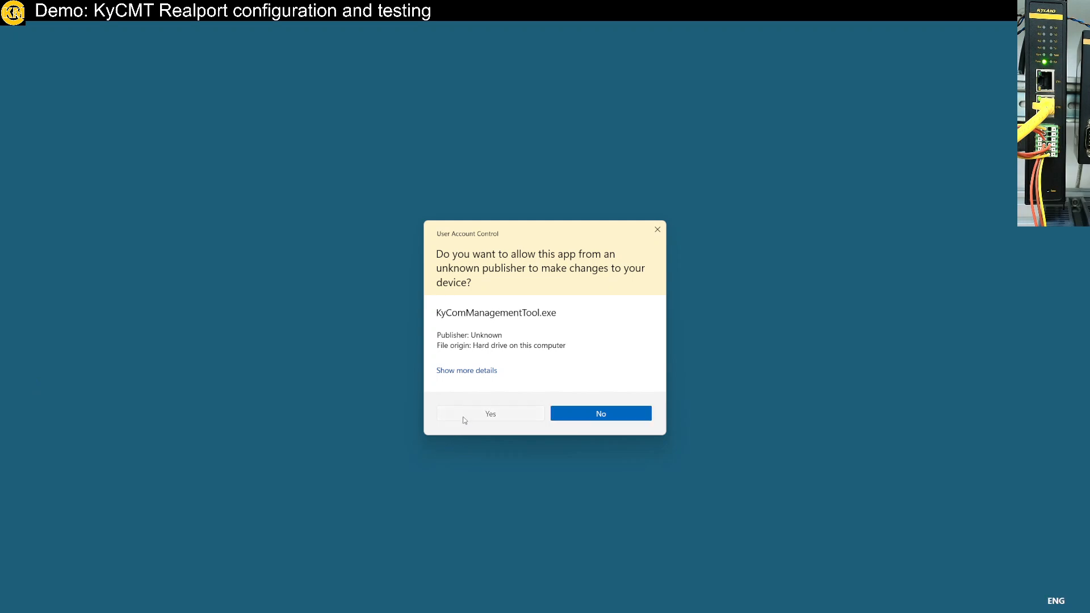
{"action": "left_click", "coordinate": [463, 417]}
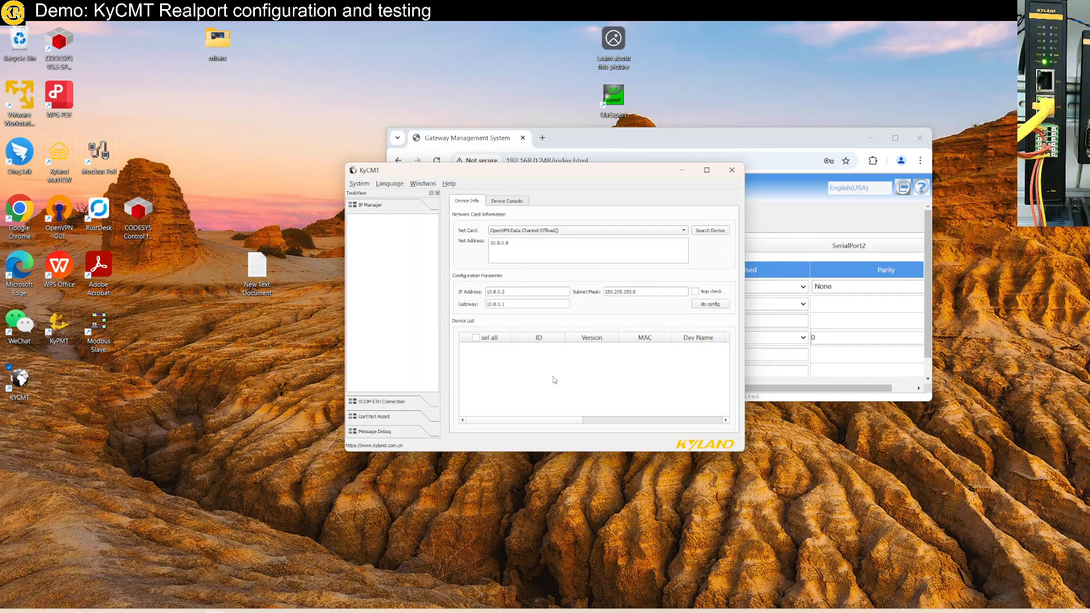
- Search for devices through the ASIX USB to Gigabit Ethernet adapter, widen the device list, and select the KGW3204A gateway
{"action": "left_click", "coordinate": [684, 231]}
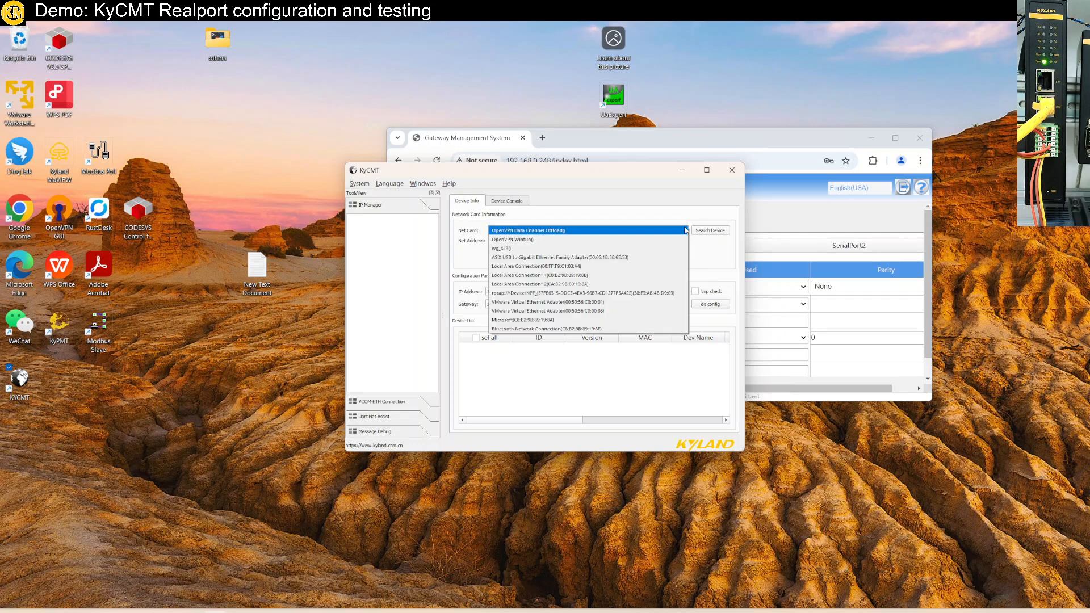
{"action": "left_click", "coordinate": [658, 257]}
{"action": "left_click", "coordinate": [709, 232]}
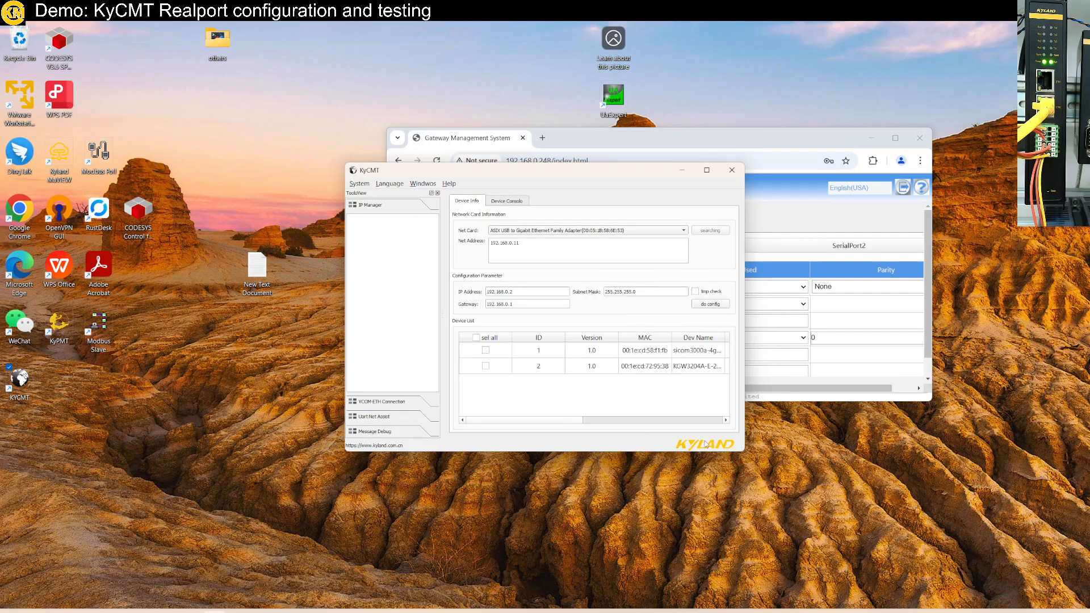
{"action": "left_click_drag", "start_coordinate": [743, 453], "coordinate": [941, 519]}
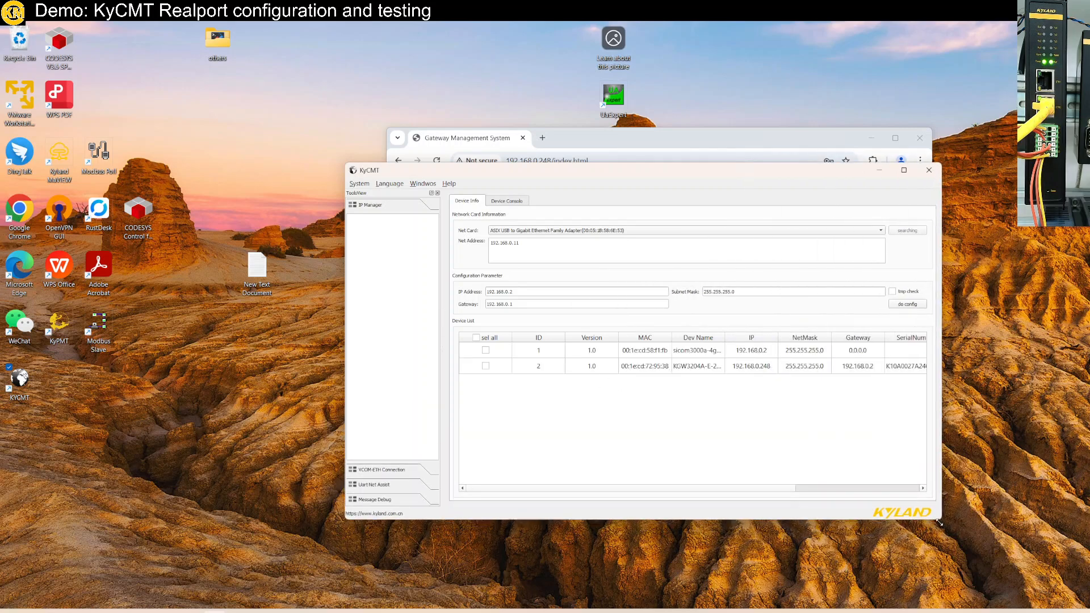
{"action": "left_click_drag", "start_coordinate": [724, 343], "coordinate": [785, 343]}
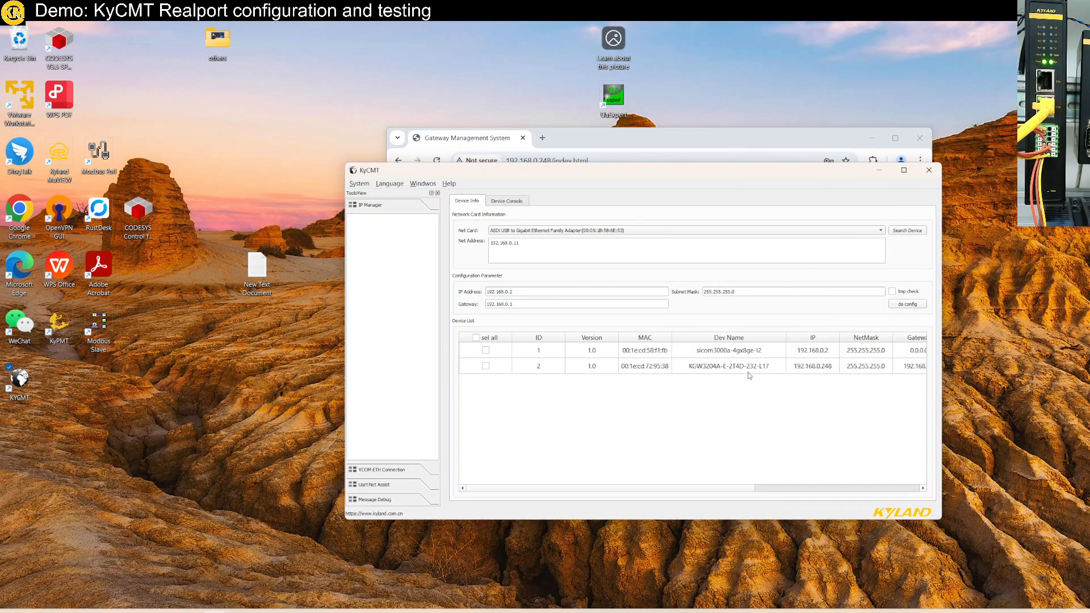
{"action": "left_click", "coordinate": [753, 370]}
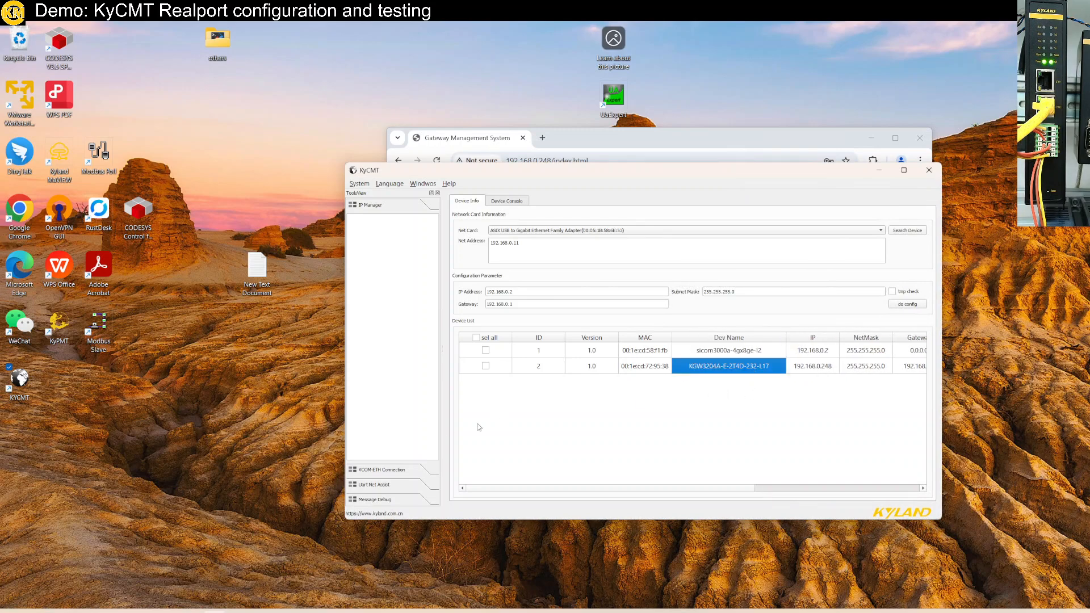
- Start adding virtual COM ports in the VCOM-ETH connection view with IP address 192.168.0.248 and port number 4
{"action": "left_click", "coordinate": [391, 470]}
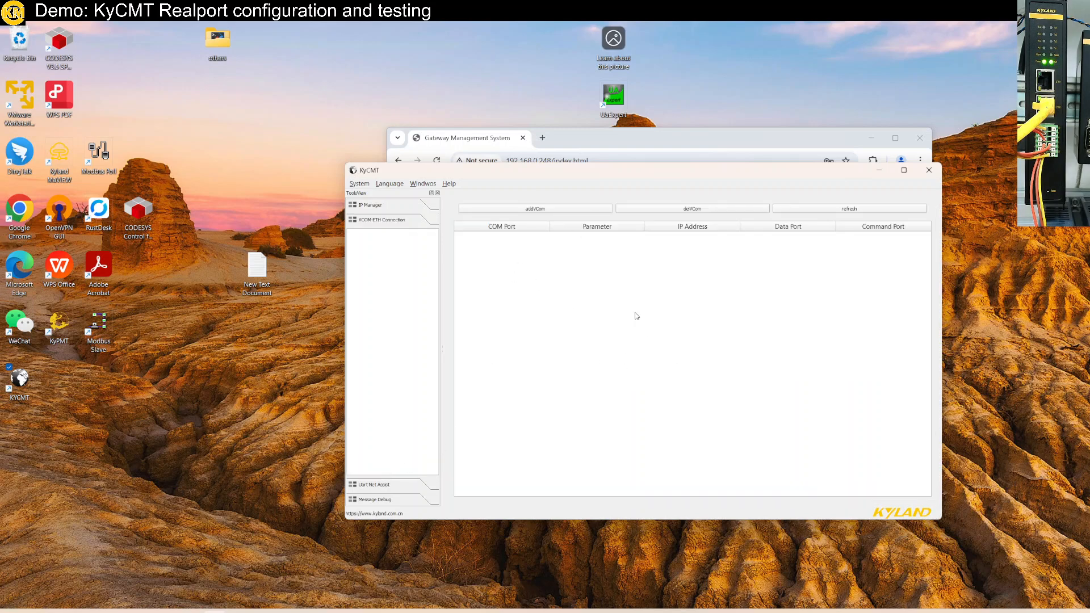
{"action": "left_click", "coordinate": [576, 209]}
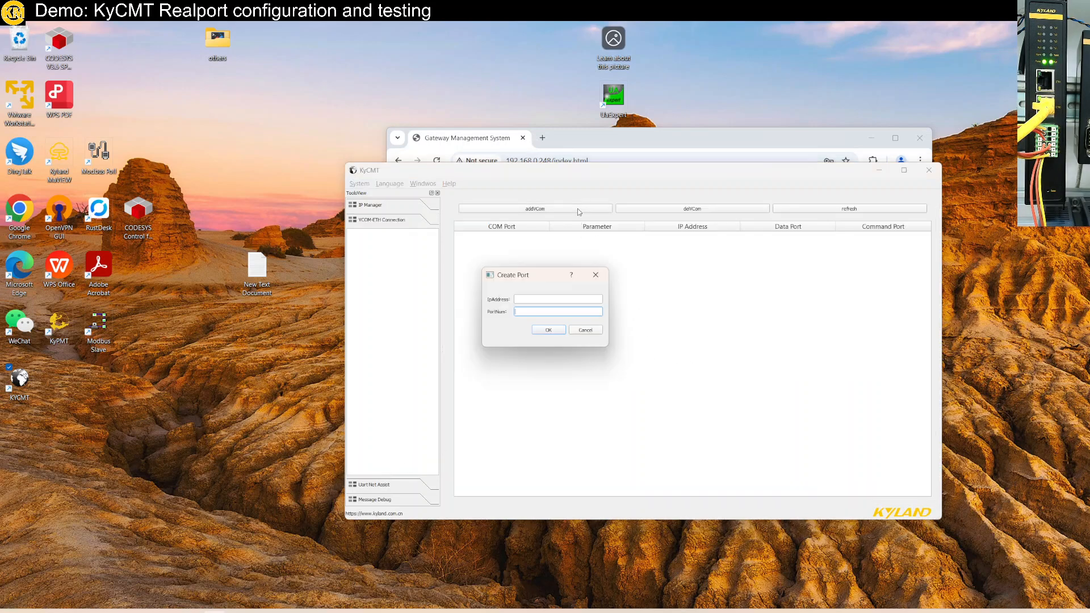
{"action": "left_click", "coordinate": [551, 299]}
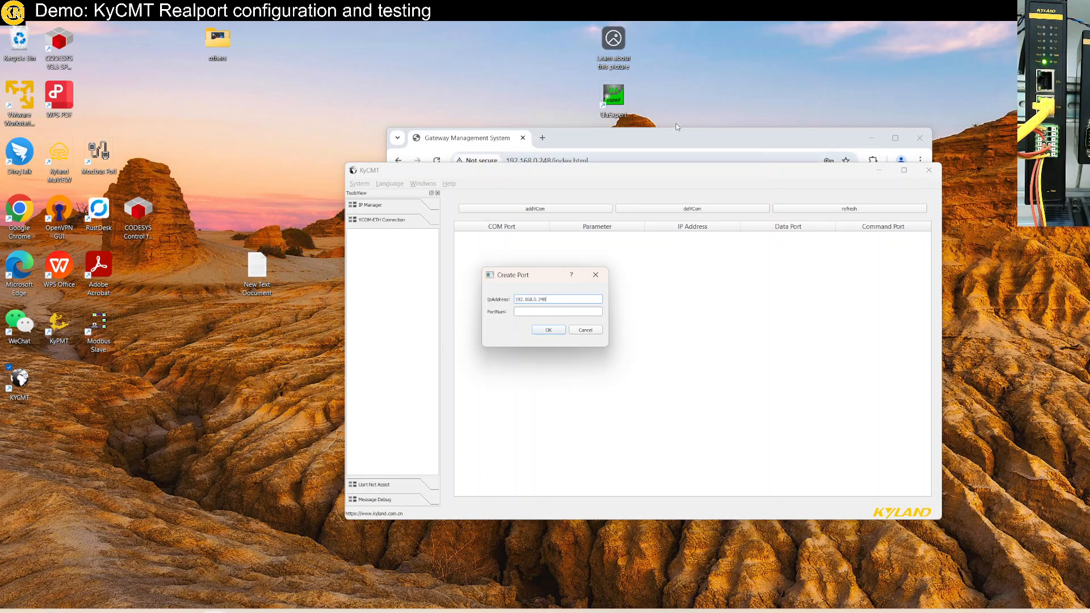
{"action": "left_click", "coordinate": [549, 313]}
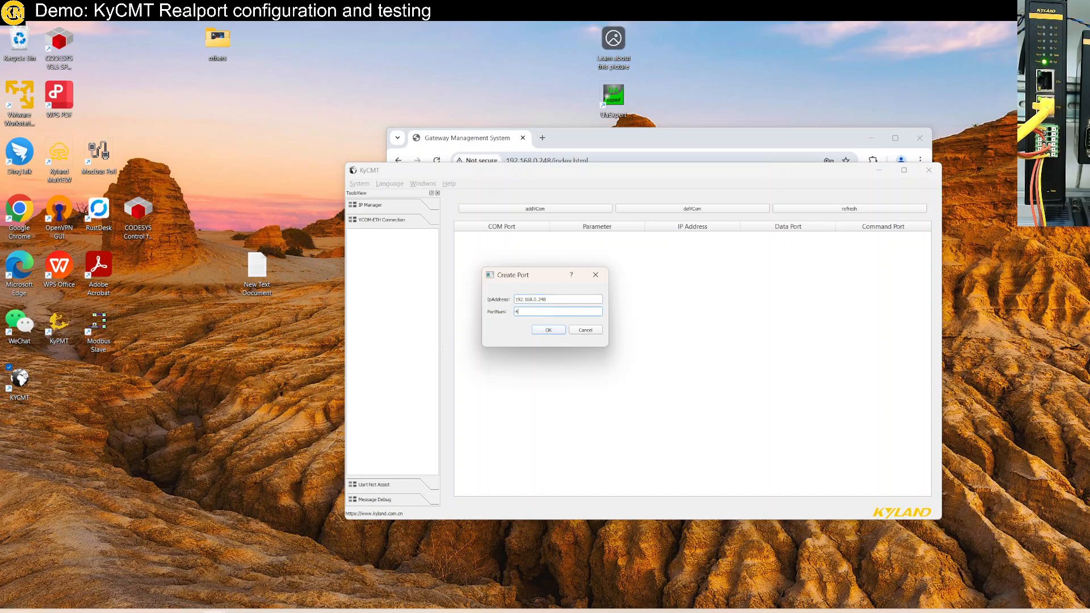
- Open Device Manager, expand Ports (COM & LPT), and enlarge the window to show more of the device tree
{"action": "key", "text": "super"}
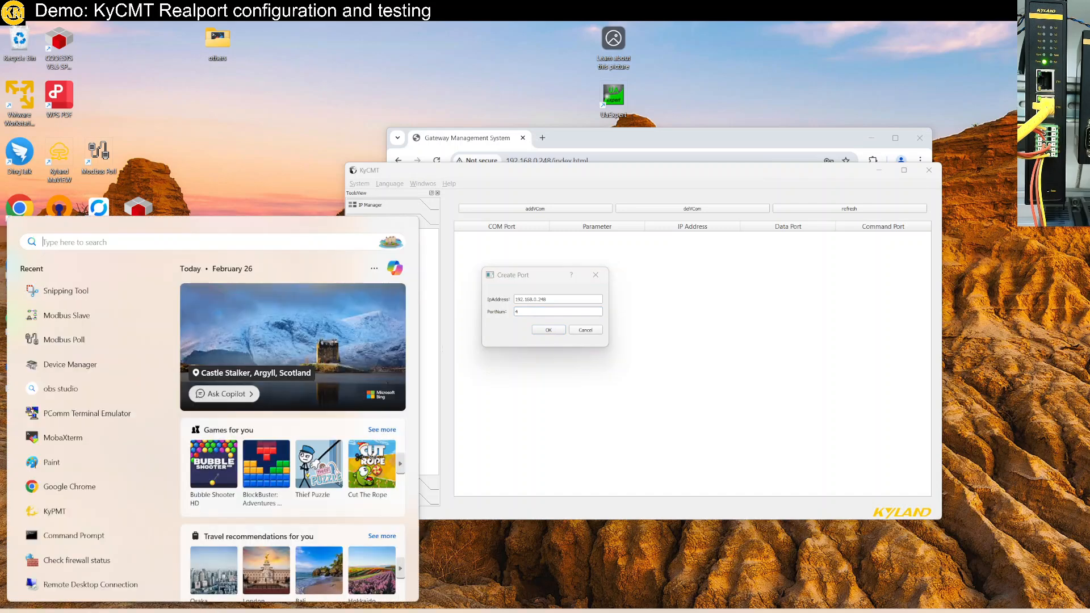
{"action": "type", "text": "devive"}
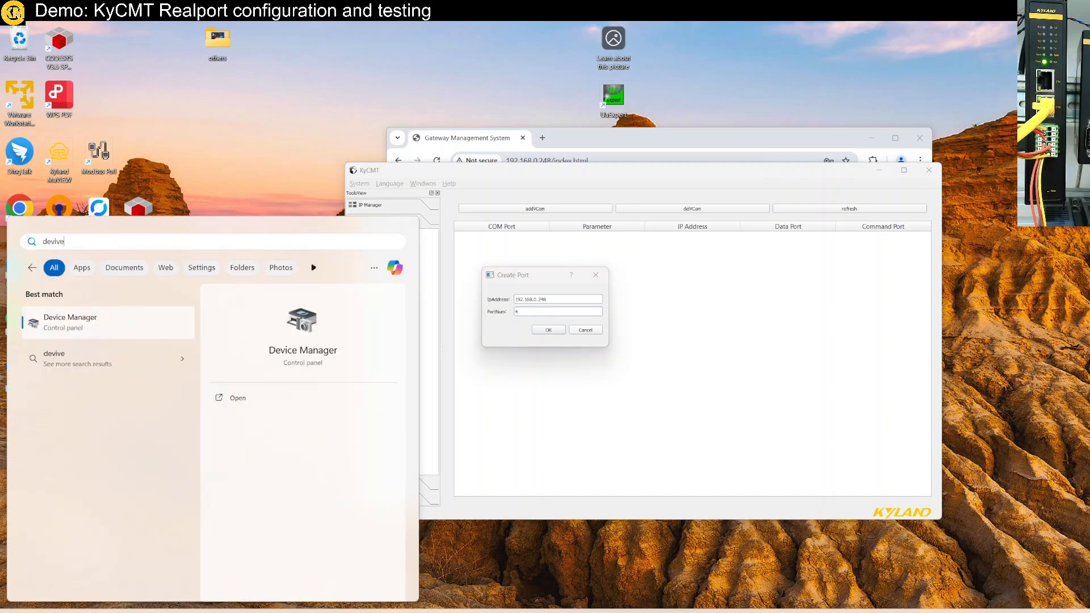
{"action": "key", "text": "Return"}
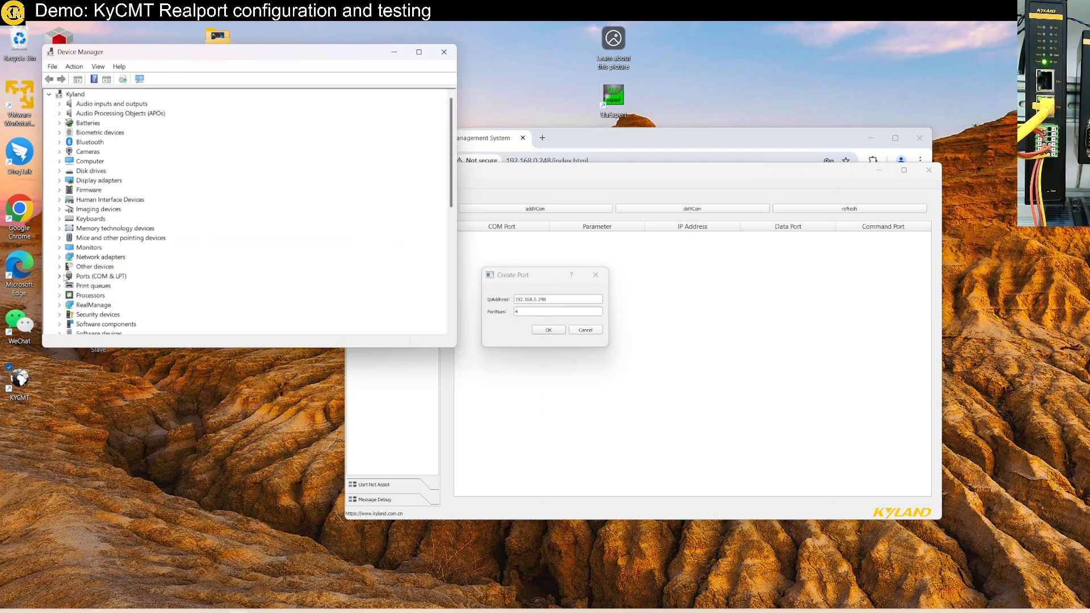
{"action": "left_click", "coordinate": [59, 276]}
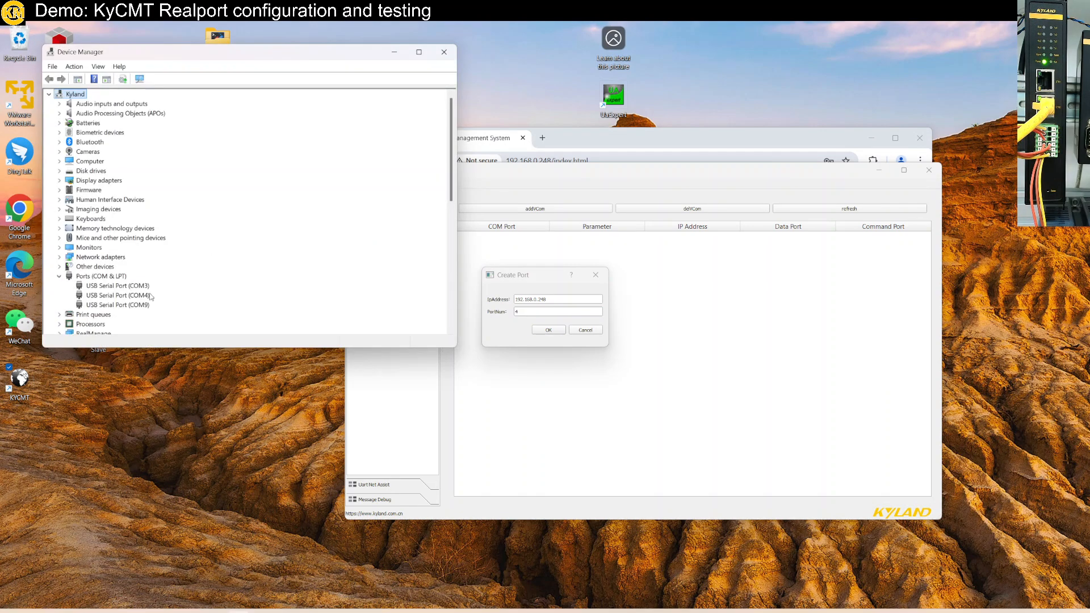
{"action": "left_click_drag", "start_coordinate": [141, 347], "coordinate": [142, 473]}
- Check the existing COM3, COM4 and COM9 USB serial ports, and move Device Manager beside KyCMT
{"action": "left_click", "coordinate": [122, 294]}
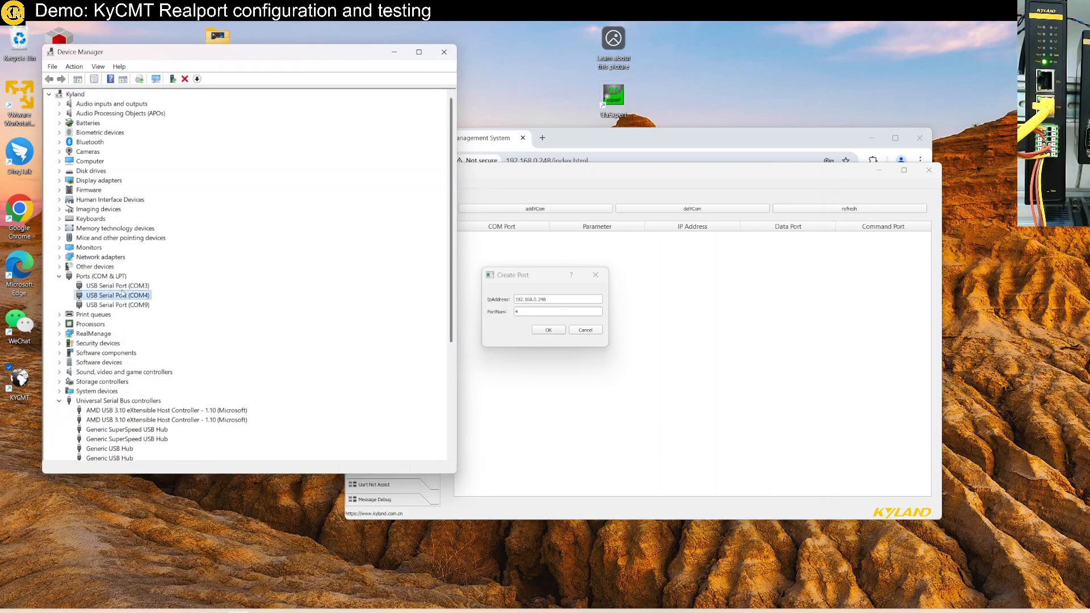
{"action": "left_click", "coordinate": [134, 288]}
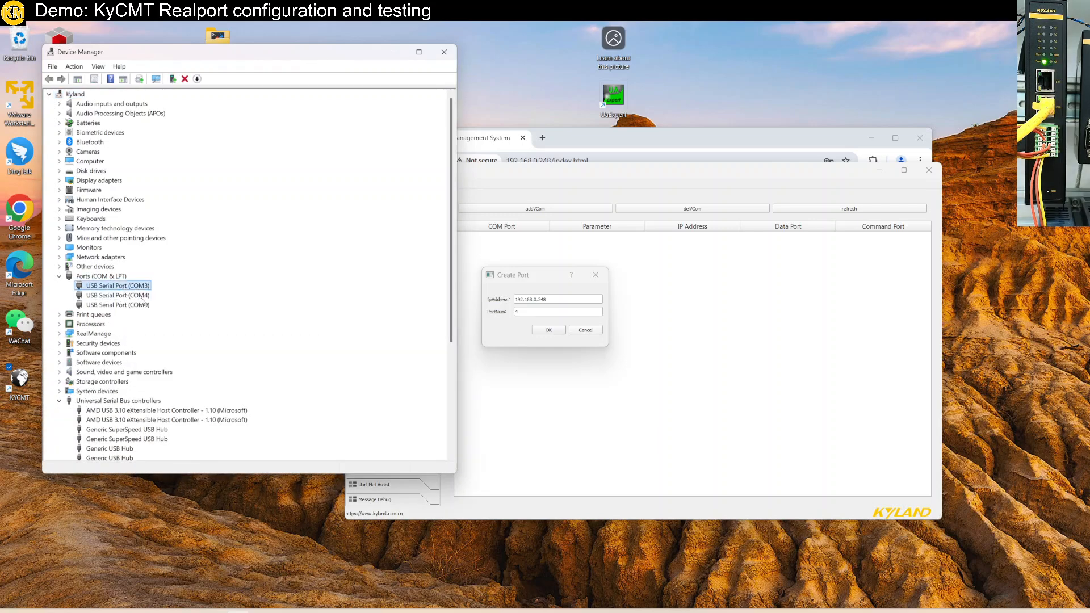
{"action": "left_click", "coordinate": [141, 297]}
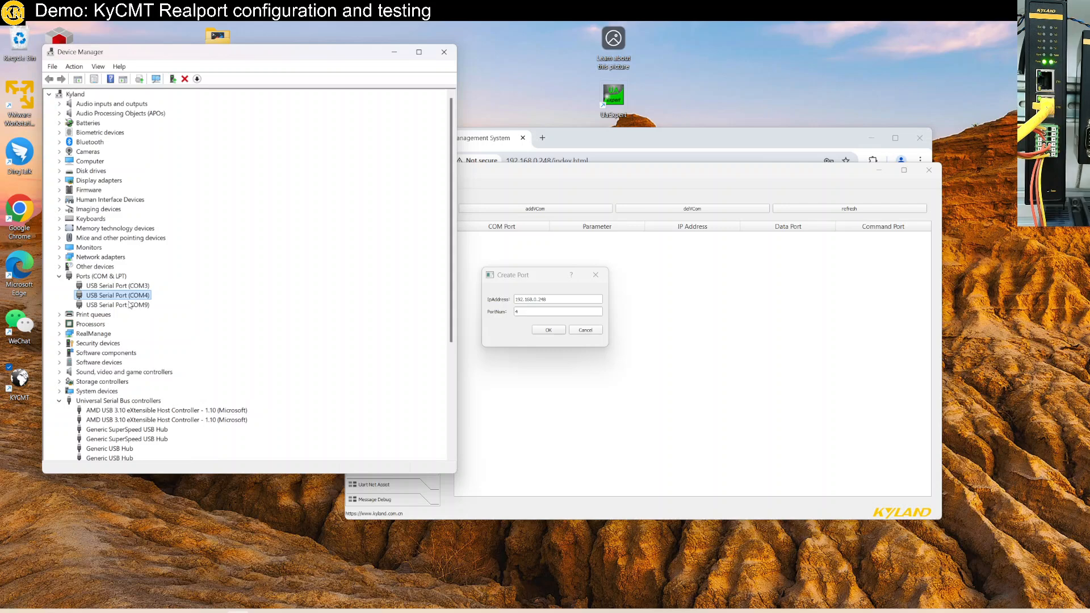
{"action": "left_click", "coordinate": [139, 306]}
{"action": "left_click_drag", "start_coordinate": [178, 56], "coordinate": [143, 129]}
- Confirm the virtual port creation in KyCMT and expand the com0com serial port emulators in Device Manager
{"action": "left_click", "coordinate": [571, 172]}
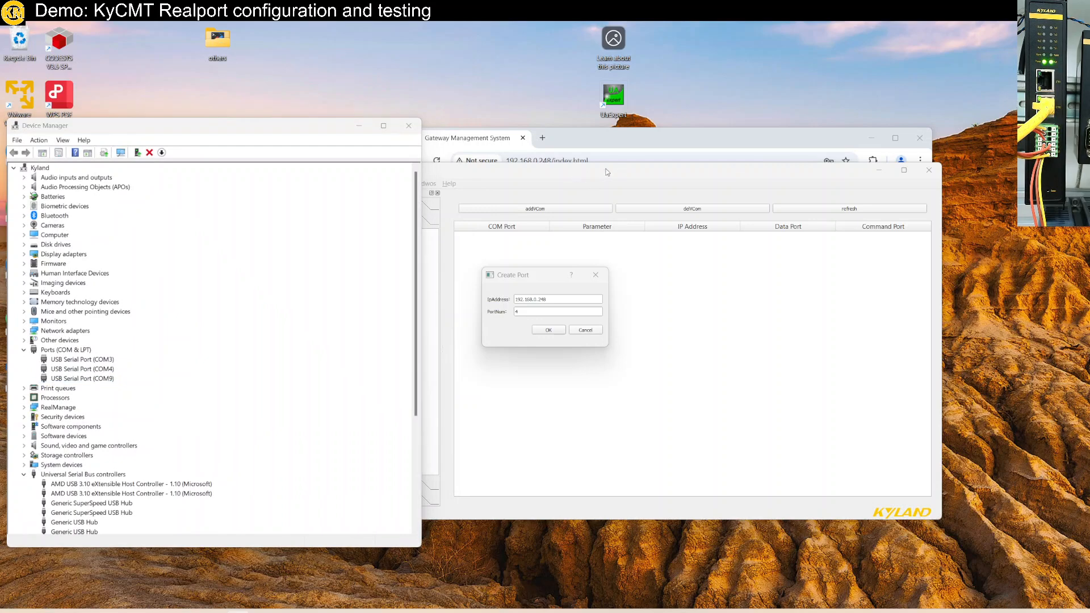
{"action": "left_click", "coordinate": [549, 330]}
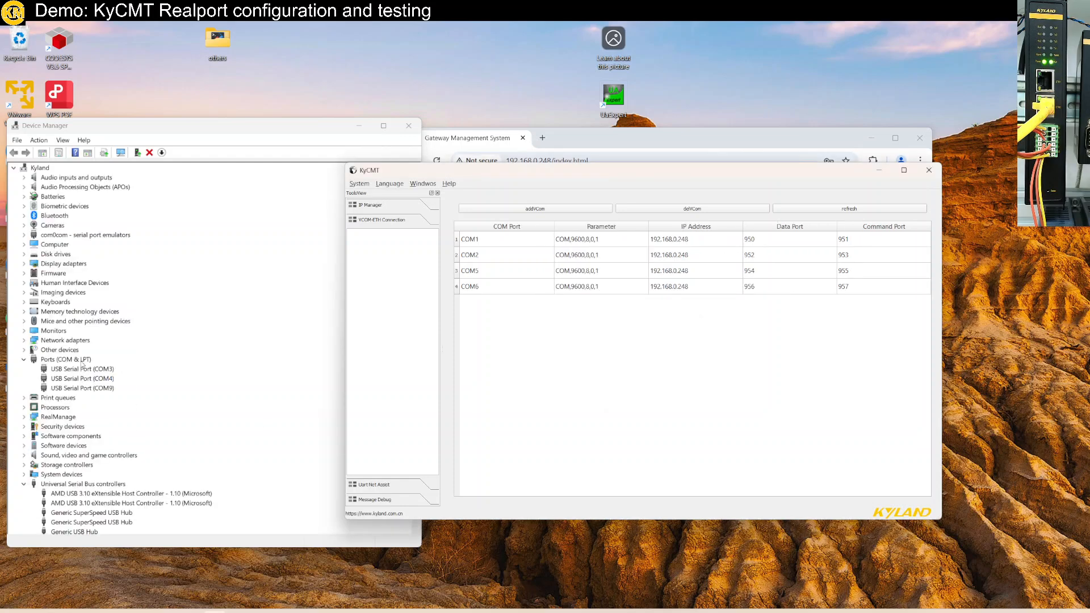
{"action": "left_click", "coordinate": [24, 234]}
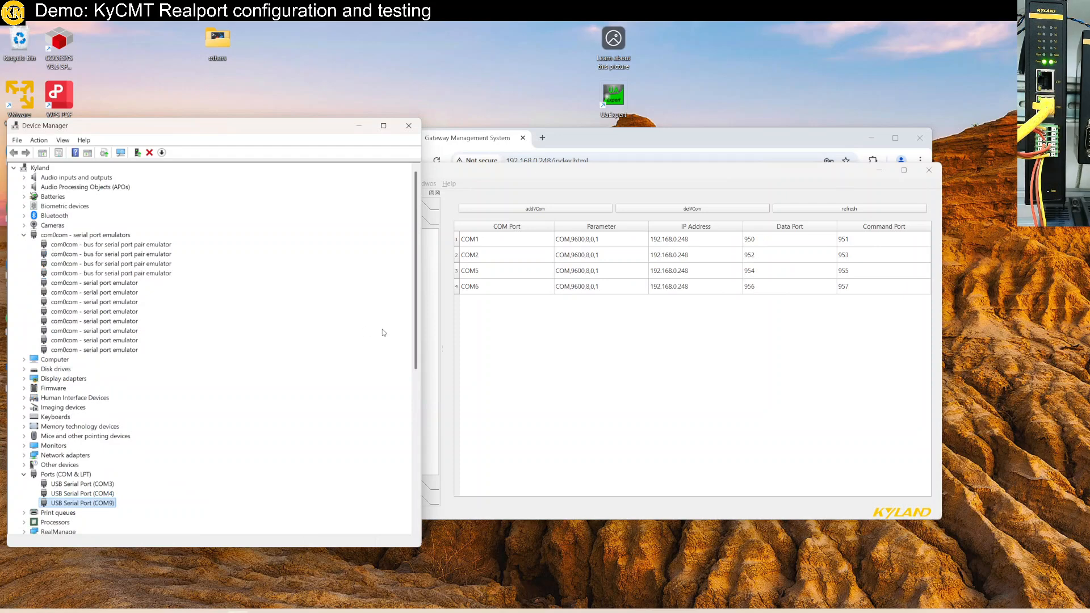
- Compare KyCMT's COM1, COM2, COM5 and COM6 entries with the USB serial ports in Device Manager
{"action": "left_click", "coordinate": [472, 243]}
{"action": "left_click", "coordinate": [476, 256]}
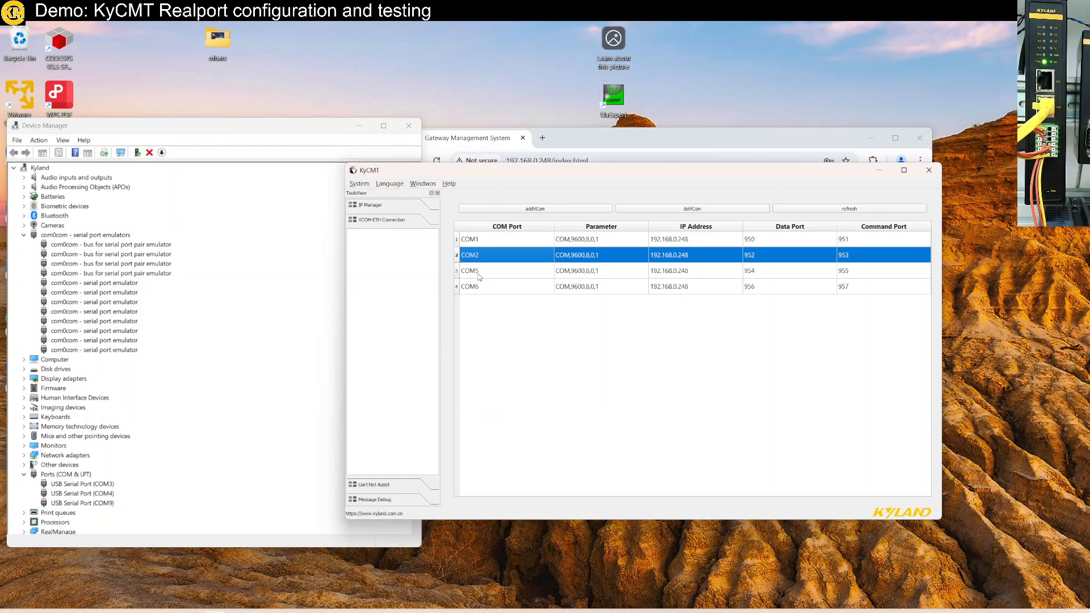
{"action": "left_click", "coordinate": [479, 275]}
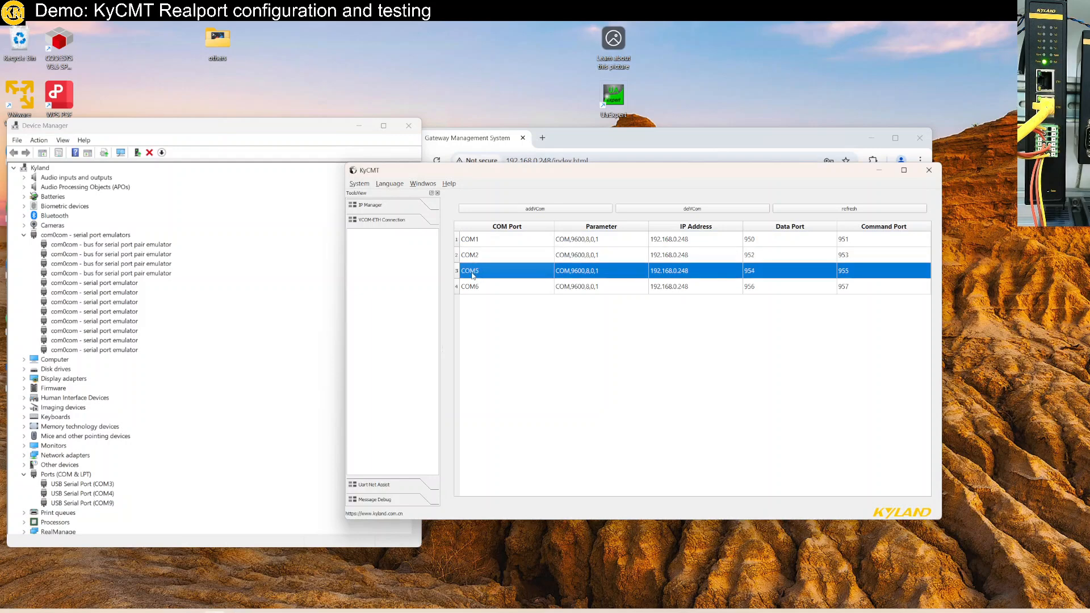
{"action": "left_click", "coordinate": [89, 486]}
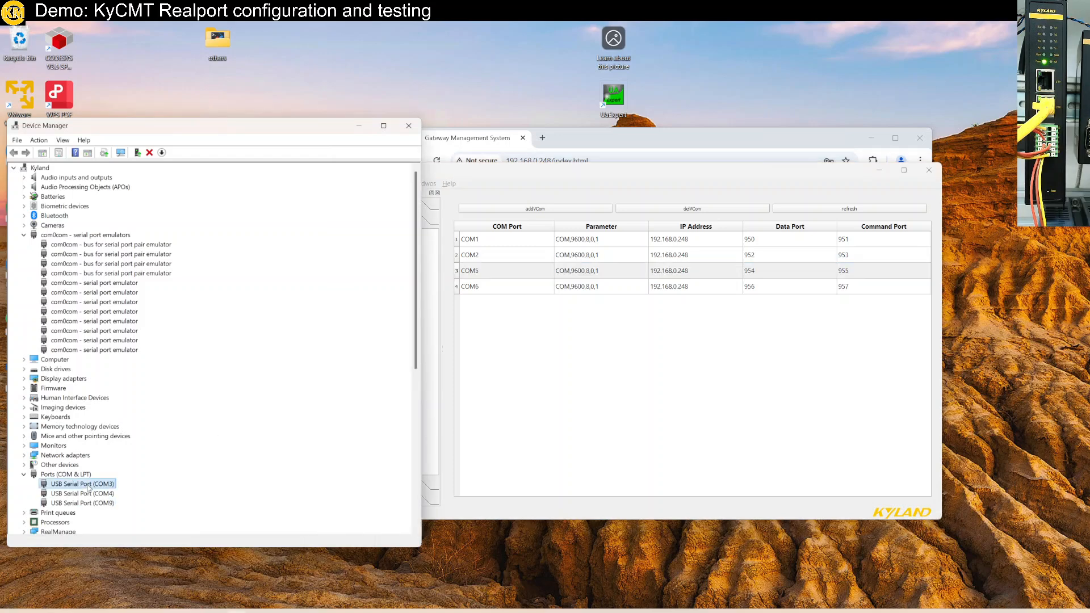
{"action": "left_click", "coordinate": [97, 495]}
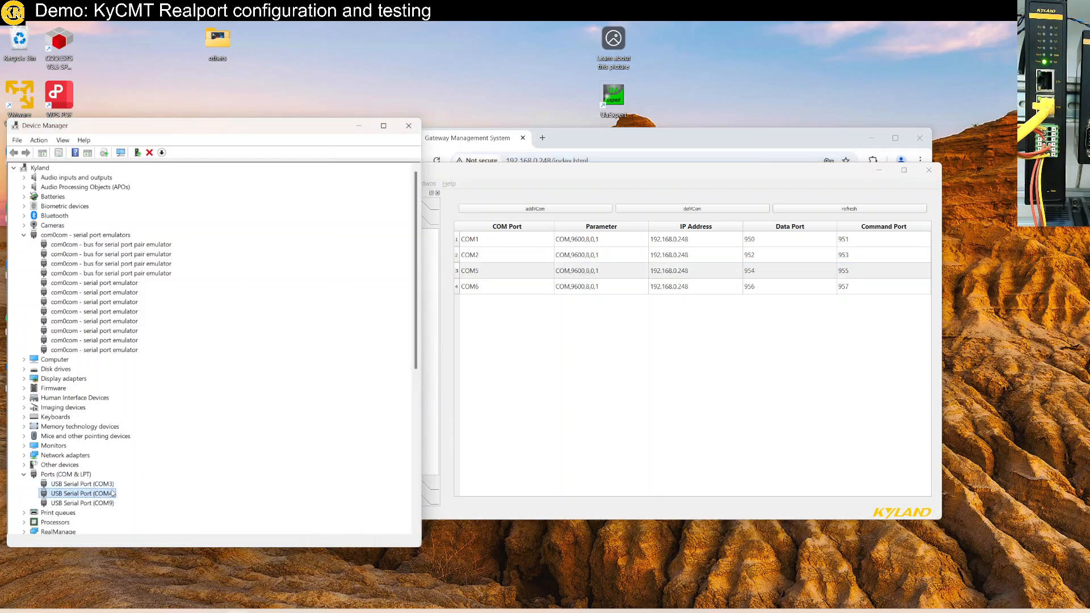
{"action": "left_click", "coordinate": [612, 398]}
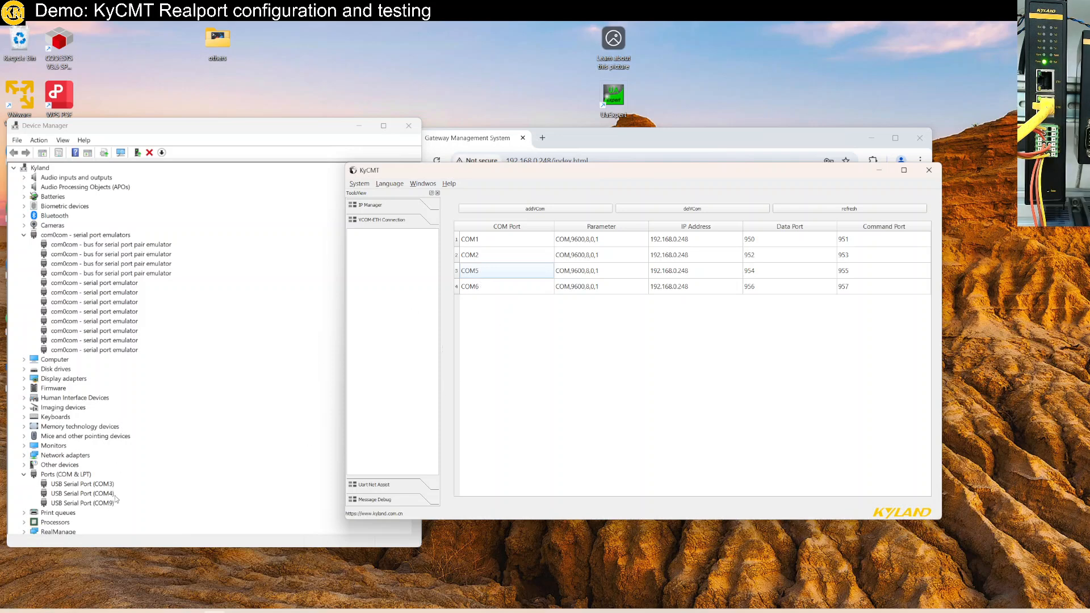
{"action": "left_click", "coordinate": [491, 274]}
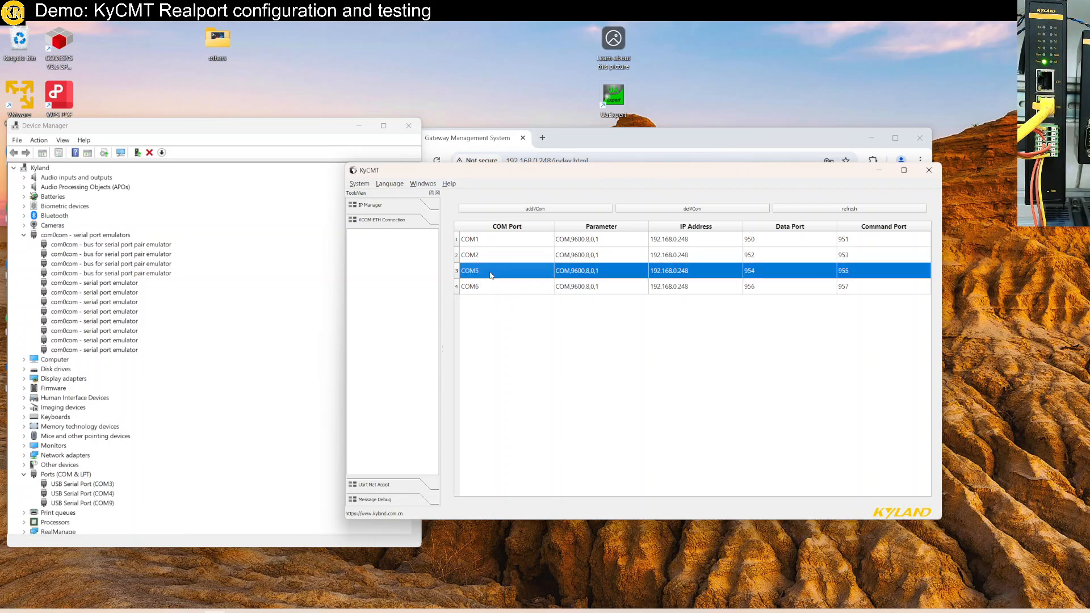
{"action": "left_click", "coordinate": [491, 288]}
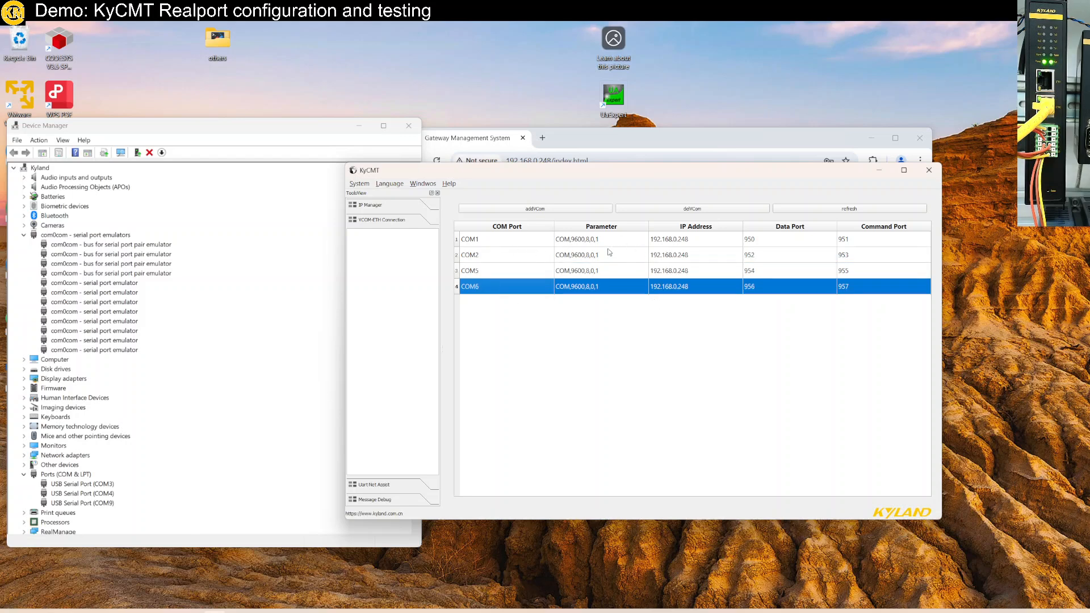
- Review the virtual COM port mapping in the wiring diagram, and return to KyCMT to check COM2's port entry
{"action": "mouse_move", "coordinate": [561, 12]}
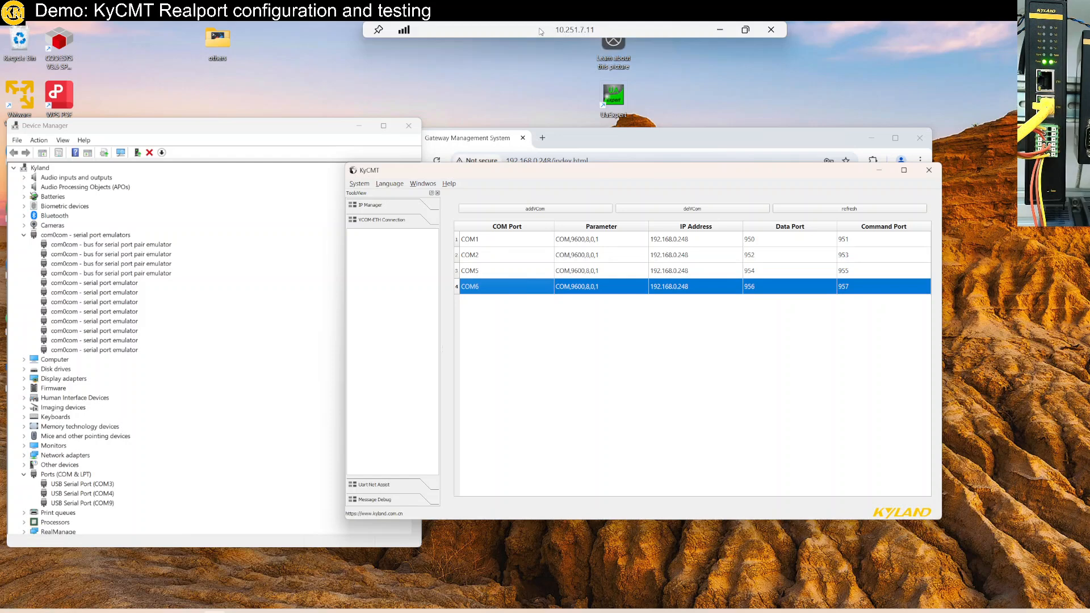
{"action": "left_click_drag", "start_coordinate": [540, 30], "coordinate": [570, 81]}
{"action": "left_click", "coordinate": [416, 483]}
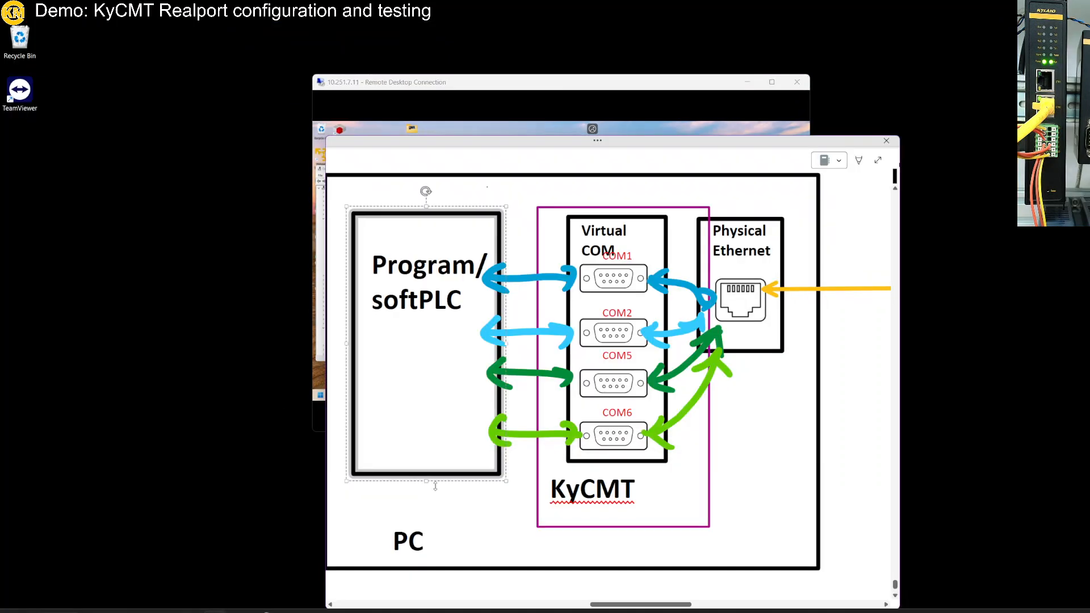
{"action": "scroll", "coordinate": [458, 482], "scroll_direction": "down", "scroll_amount": 3}
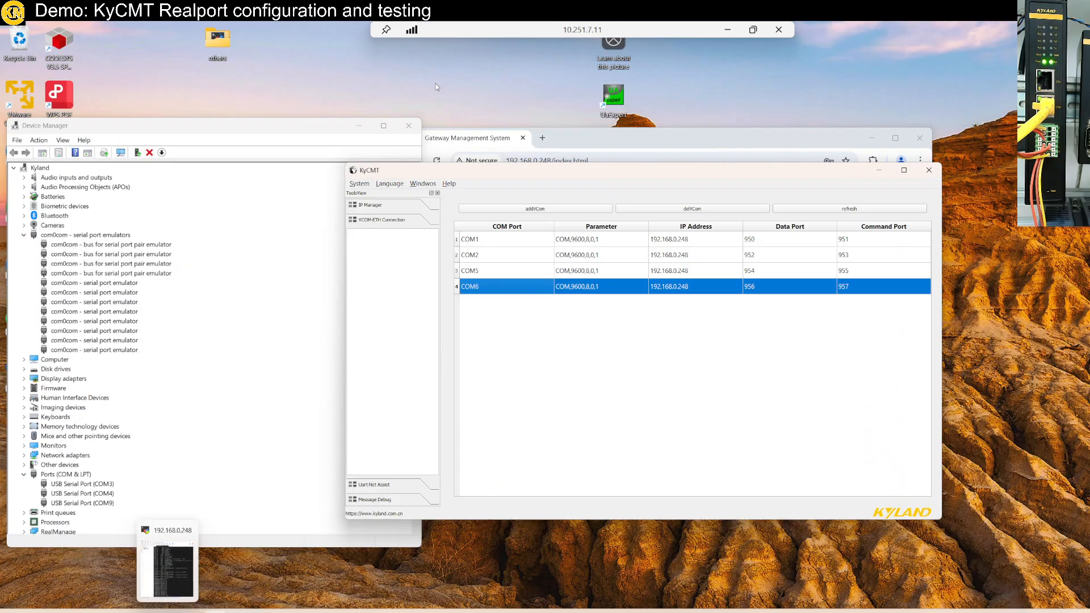
{"action": "left_click", "coordinate": [781, 251]}
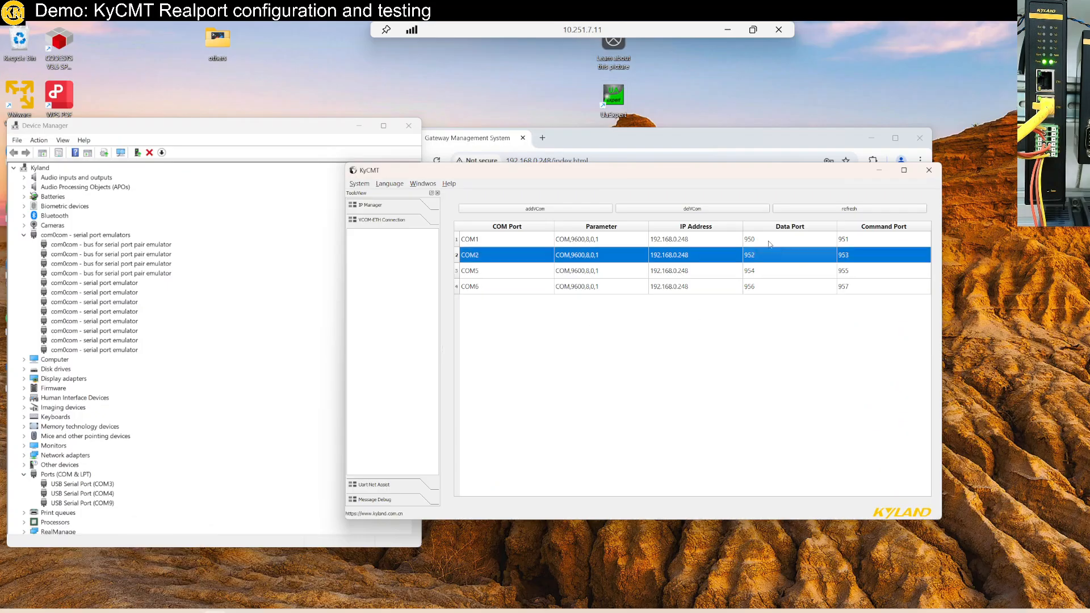
- Check the COM5 and COM6 port entries in KyCMT, and arrange KyCMT and Device Manager side by side
{"action": "left_click", "coordinate": [750, 274]}
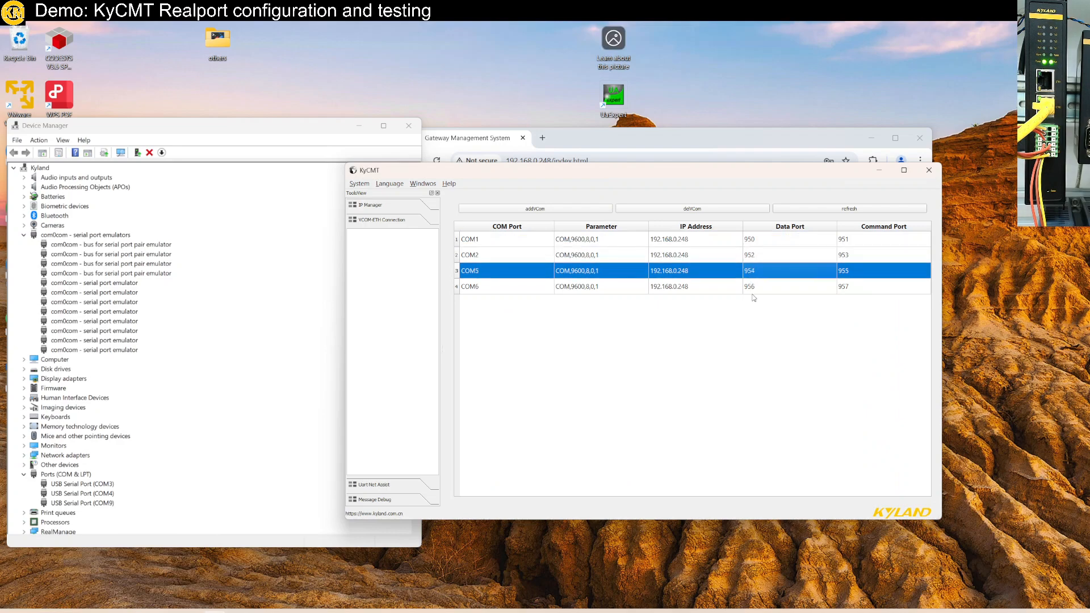
{"action": "left_click", "coordinate": [752, 292]}
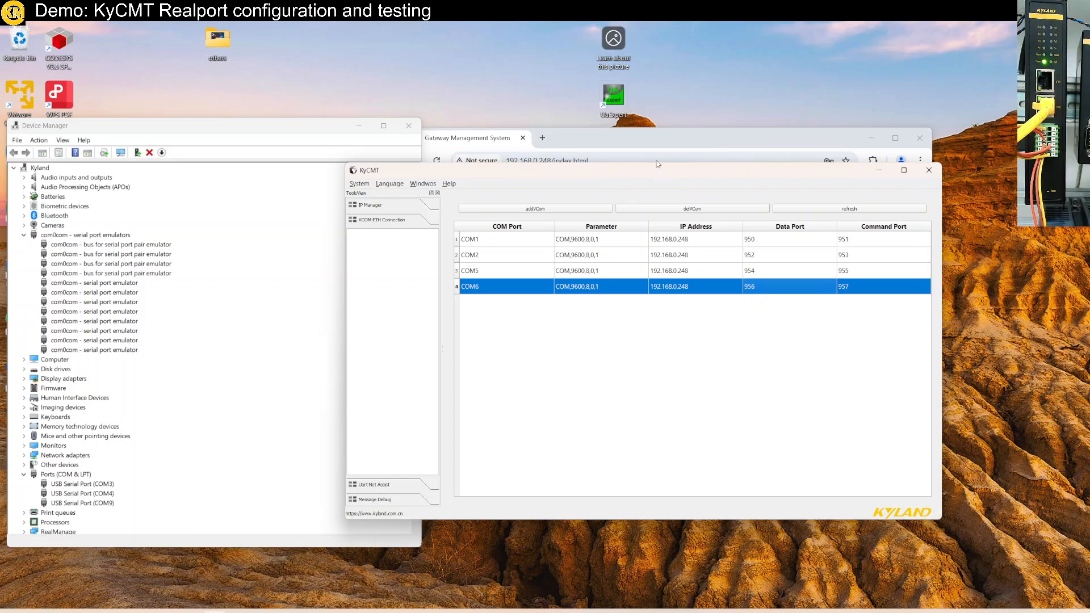
{"action": "left_click_drag", "start_coordinate": [657, 164], "coordinate": [788, 51]}
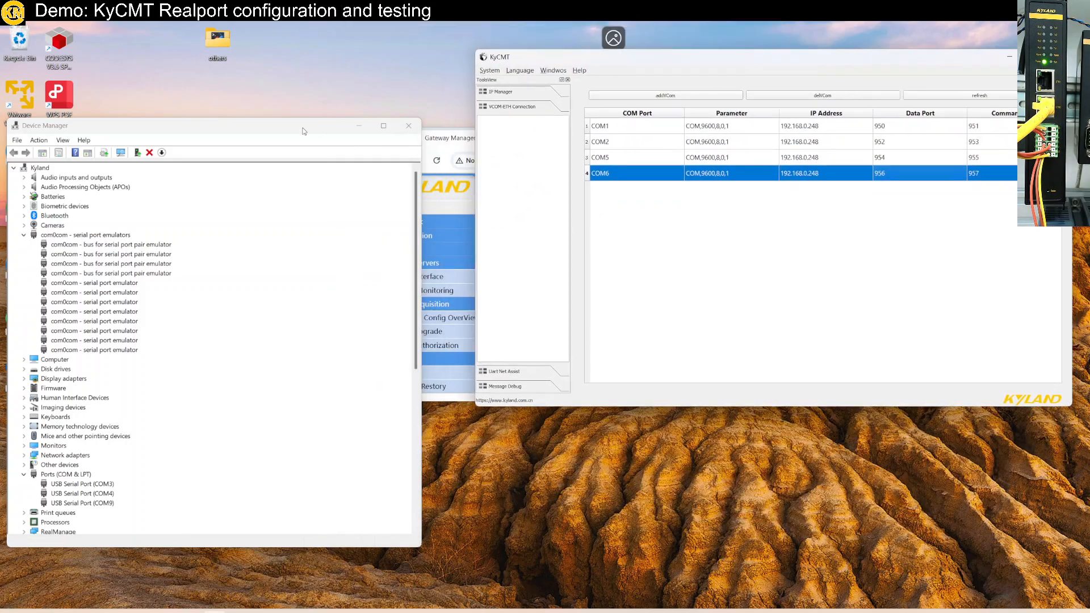
{"action": "left_click_drag", "start_coordinate": [281, 127], "coordinate": [322, 76]}
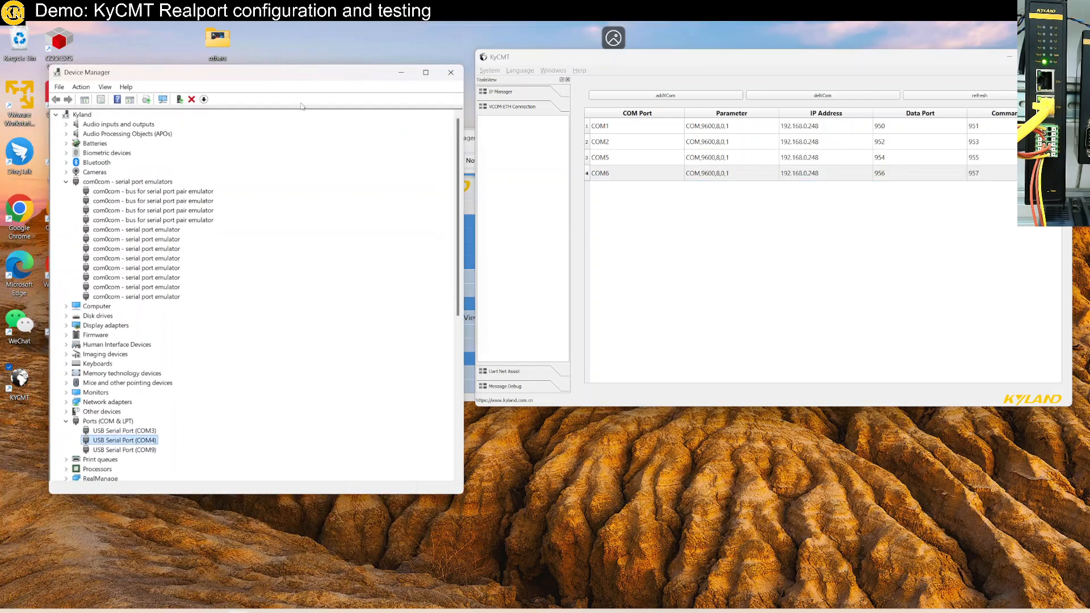
- Search Windows for modbus and launch Modbus Poll
{"action": "key", "text": "super"}
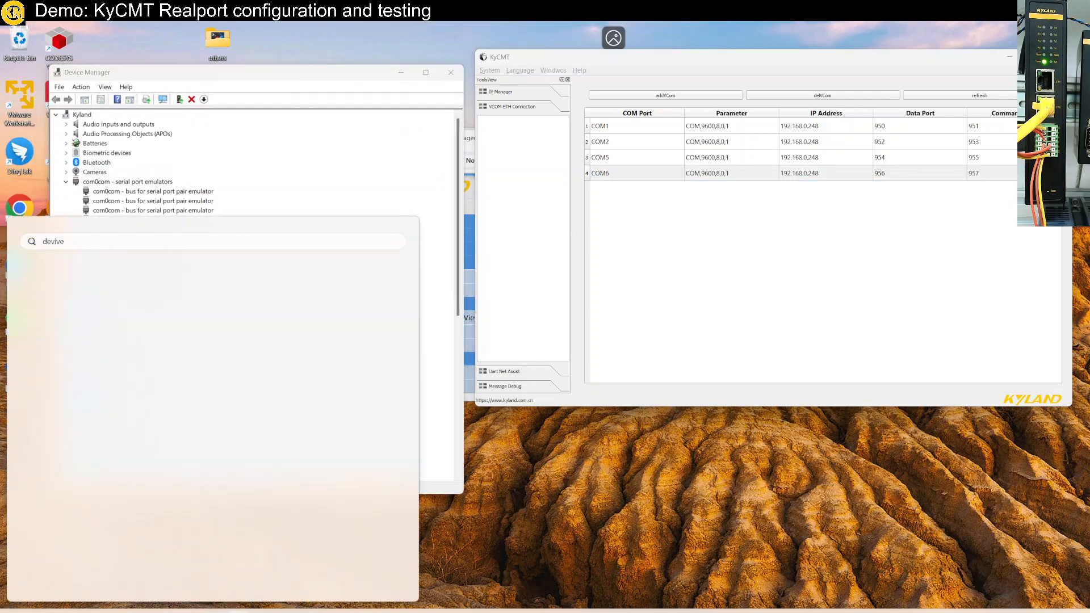
{"action": "type", "text": "mo"}
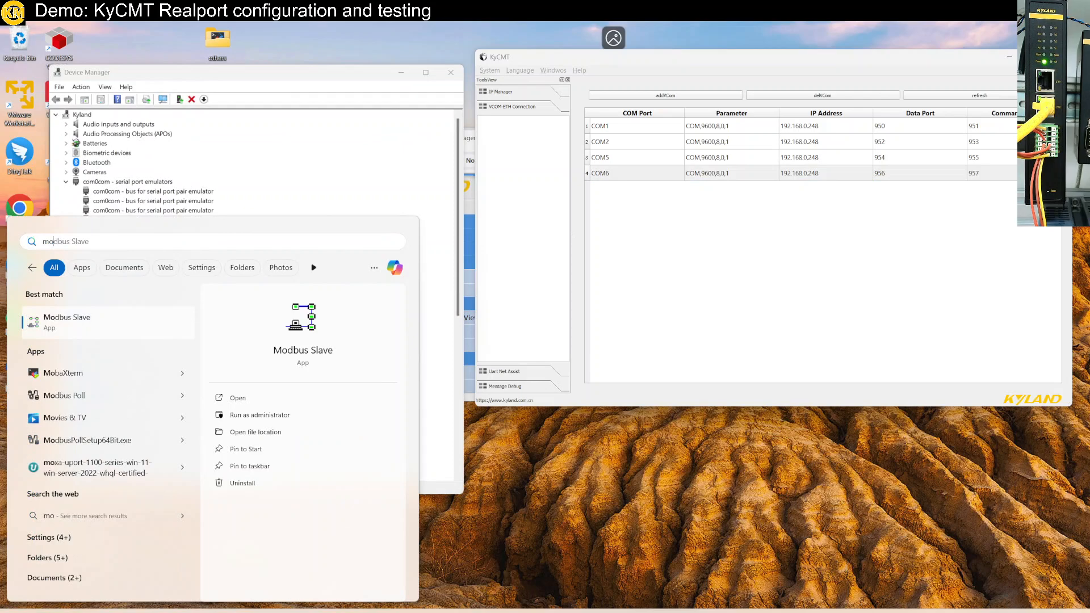
{"action": "type", "text": "dbus"}
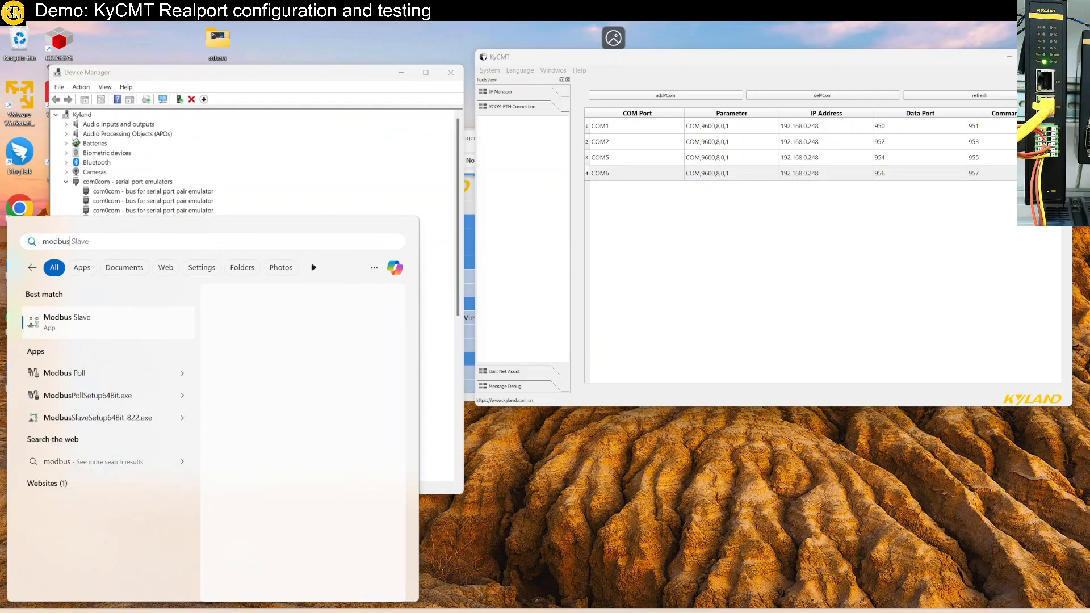
{"action": "key", "text": "Down"}
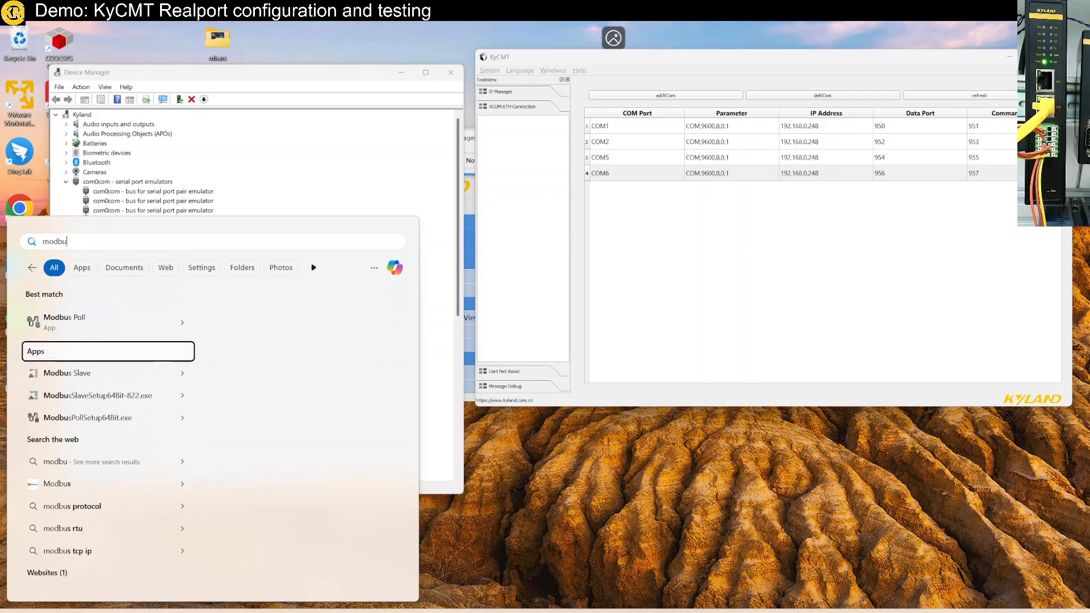
{"action": "key", "text": "Up"}
{"action": "key", "text": "Return"}
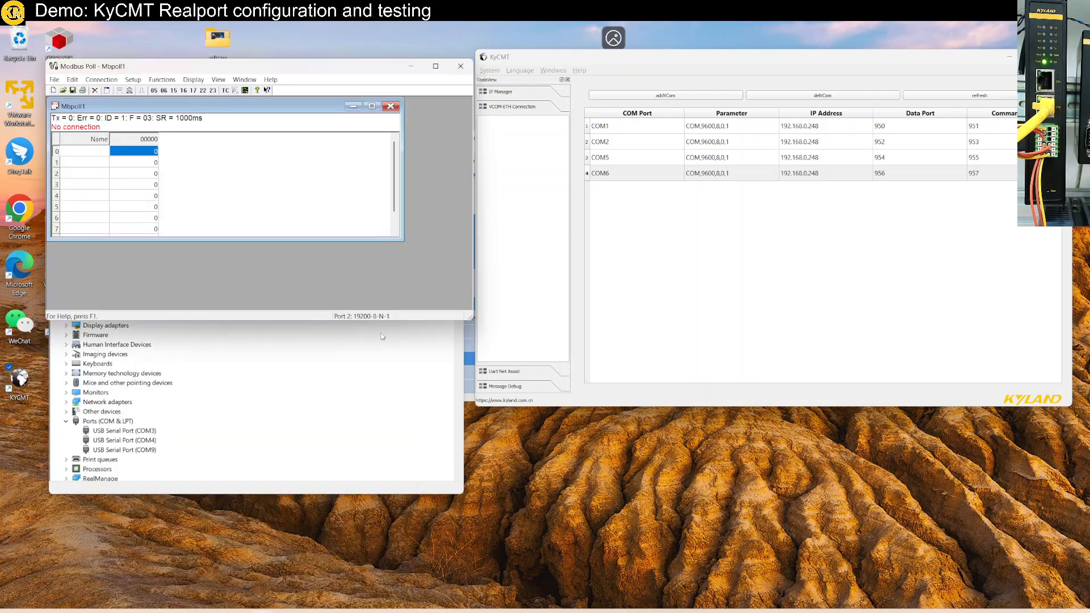
- Connect Modbus Poll through serial port COM1 at 115200 baud
{"action": "key", "text": "alt+c"}
{"action": "key", "text": "Return"}
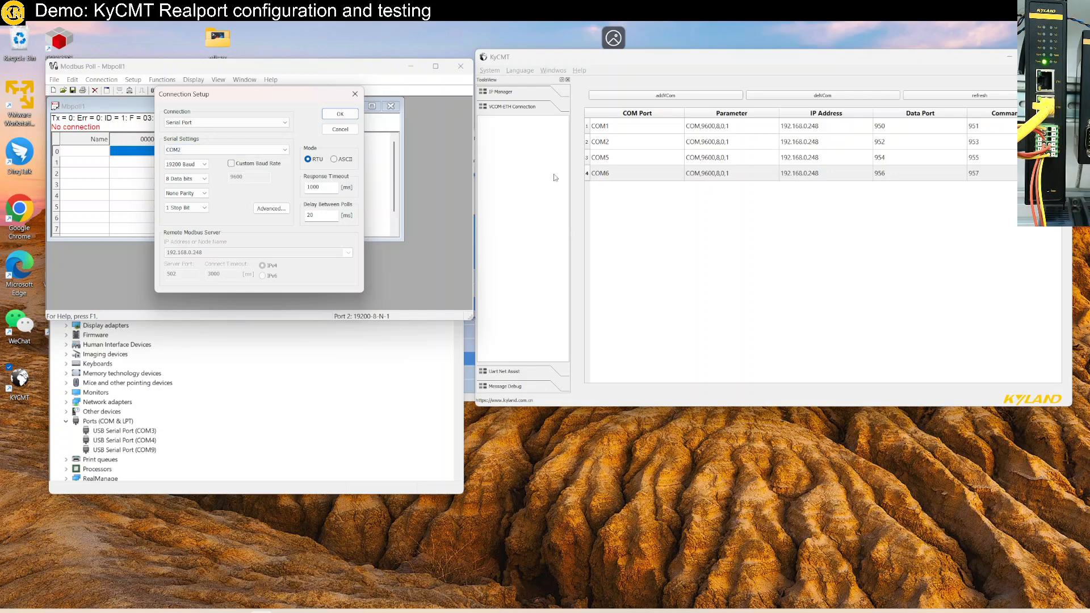
{"action": "left_click", "coordinate": [251, 124]}
{"action": "left_click", "coordinate": [312, 142]}
{"action": "left_click", "coordinate": [237, 149]}
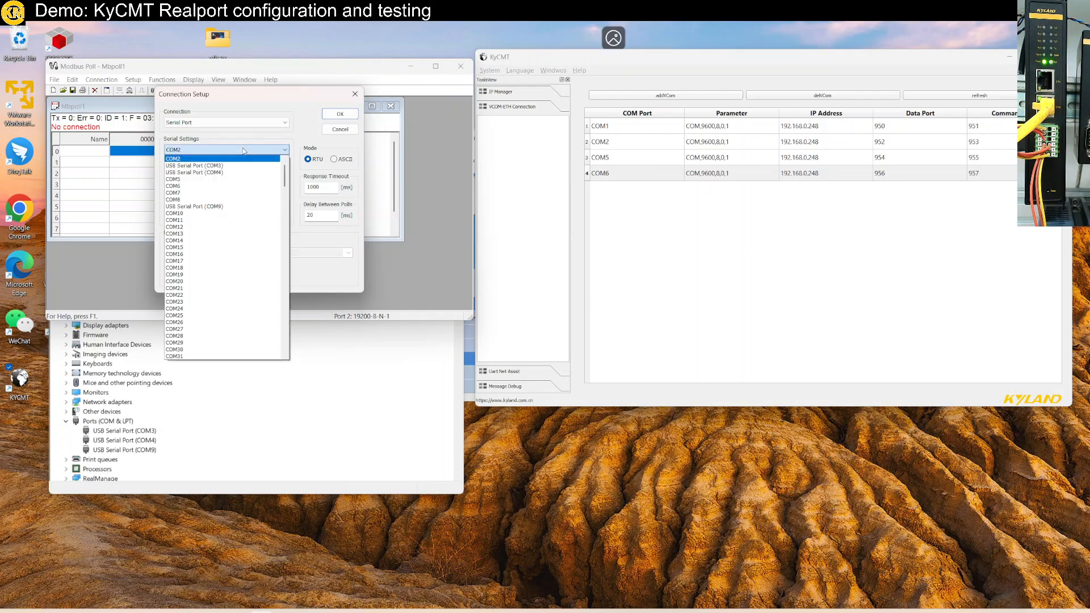
{"action": "scroll", "coordinate": [213, 162], "scroll_direction": "up", "scroll_amount": 1}
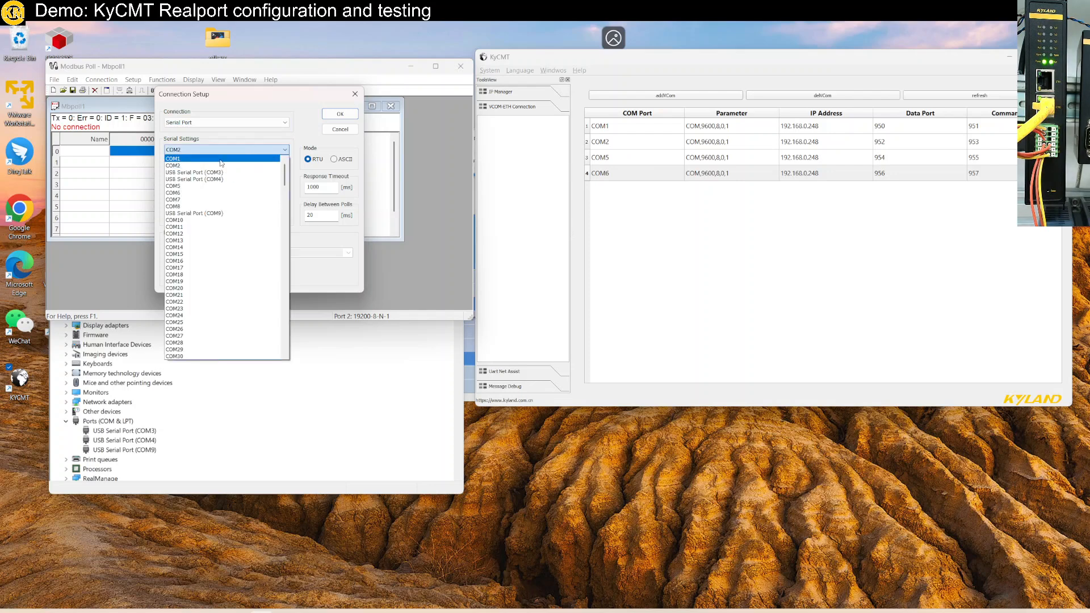
{"action": "left_click", "coordinate": [204, 158]}
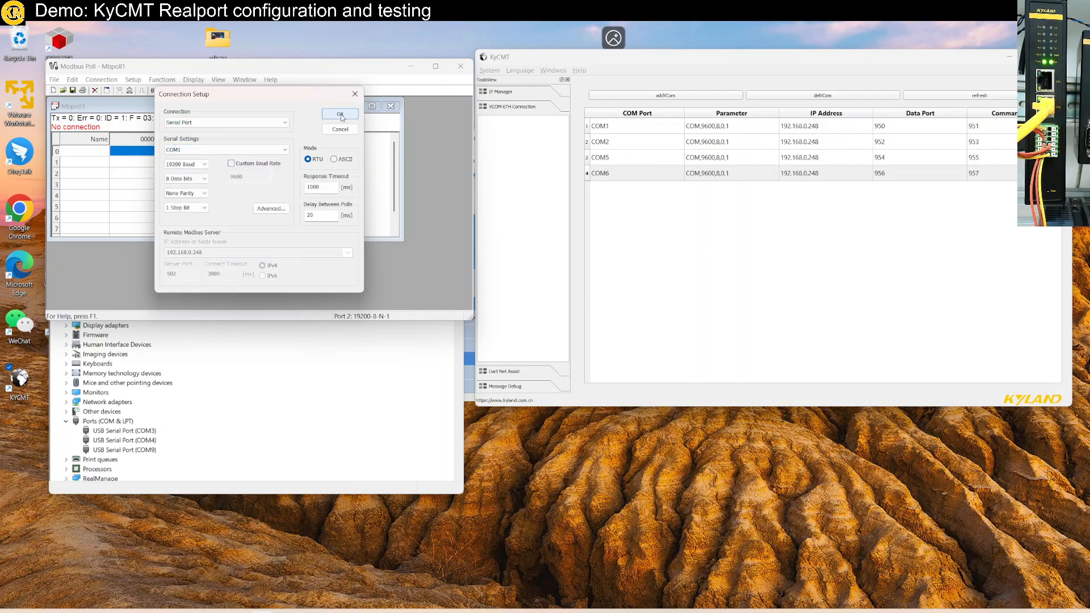
{"action": "left_click", "coordinate": [190, 164]}
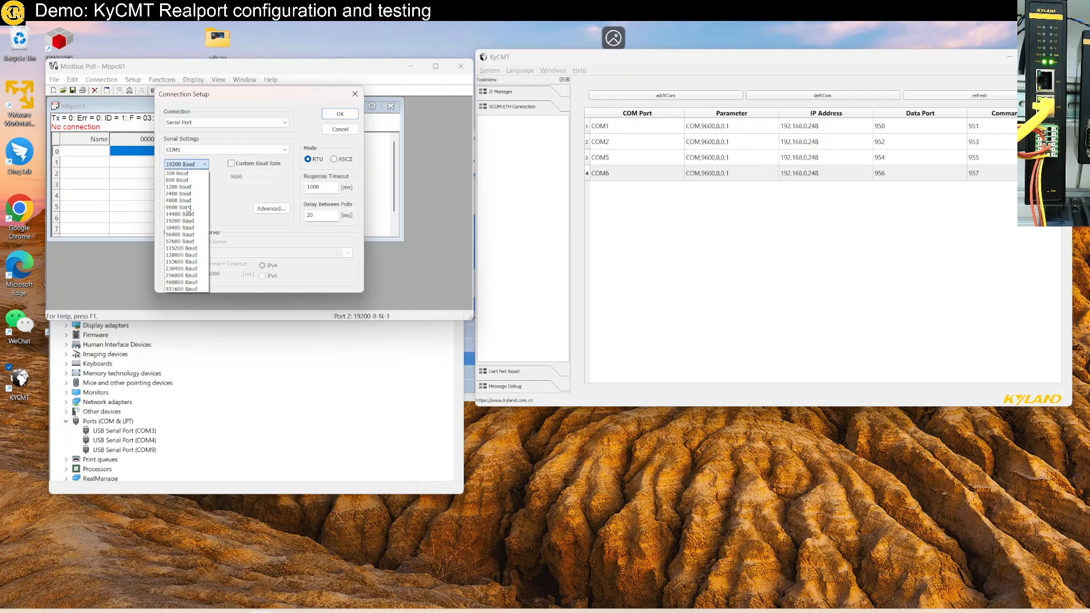
{"action": "left_click", "coordinate": [189, 249]}
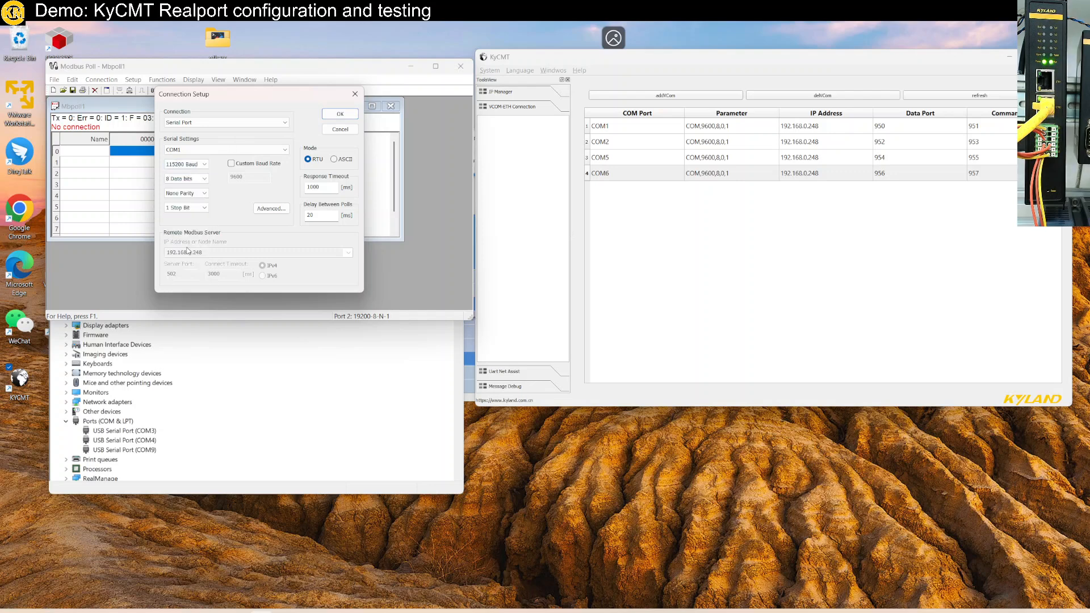
{"action": "left_click", "coordinate": [337, 115]}
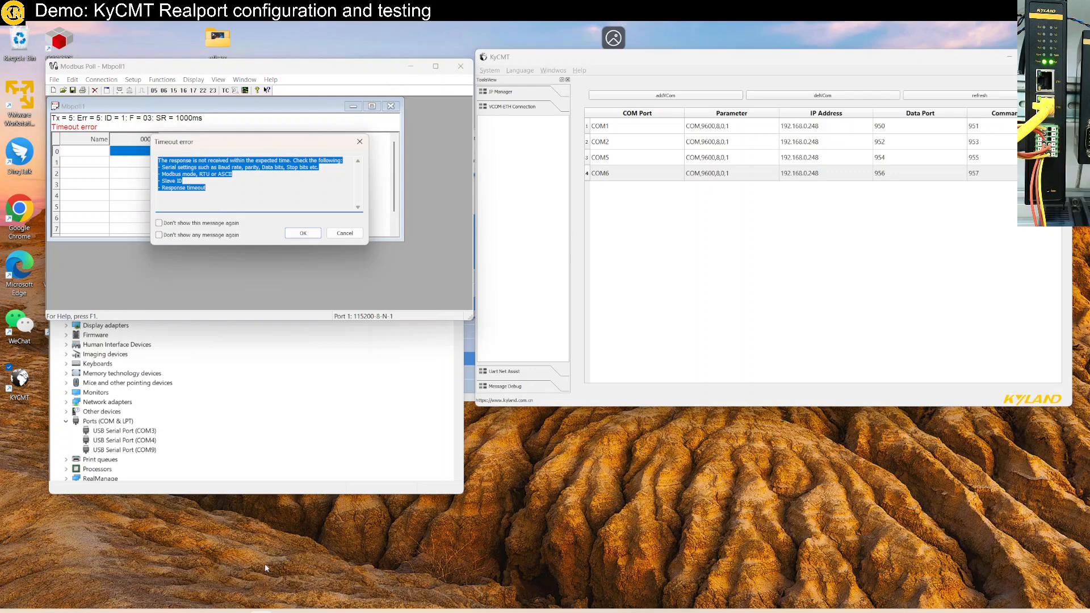
- Leave the full-screen remote session and review the COM1-to-device COM9 path in the OneNote wiring diagram
{"action": "double_click", "coordinate": [450, 32]}
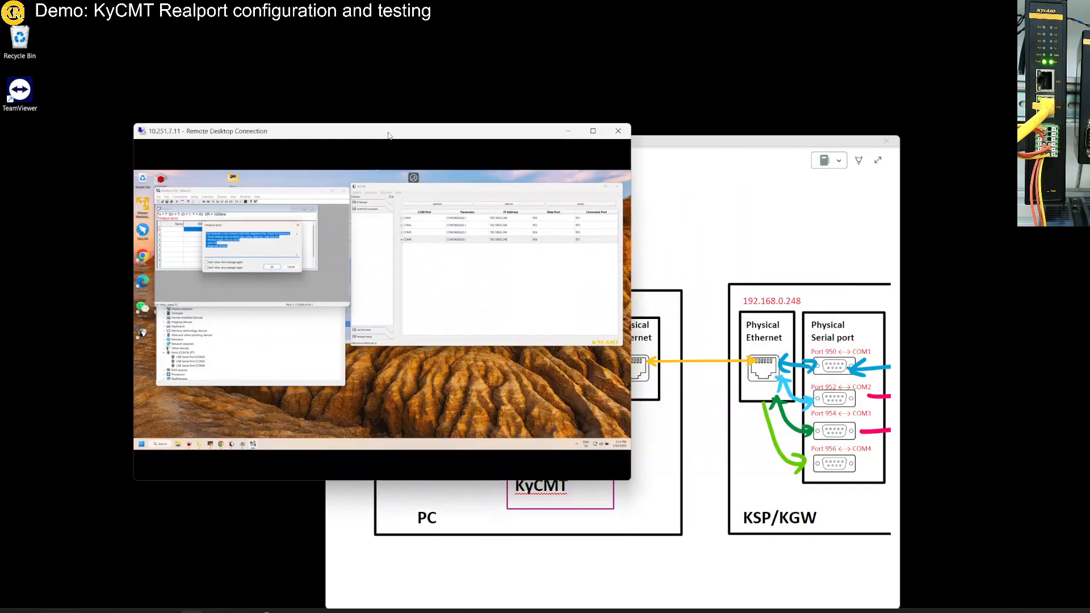
{"action": "left_click_drag", "start_coordinate": [388, 131], "coordinate": [374, 155]}
{"action": "left_click", "coordinate": [635, 142]}
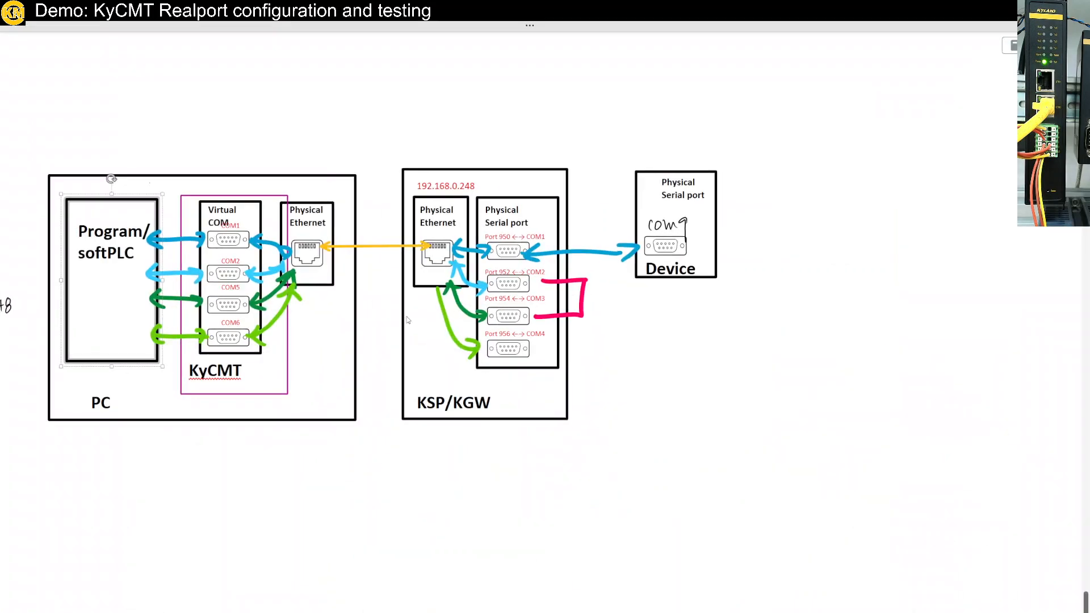
{"action": "scroll", "coordinate": [347, 342], "scroll_direction": "left", "scroll_amount": 5}
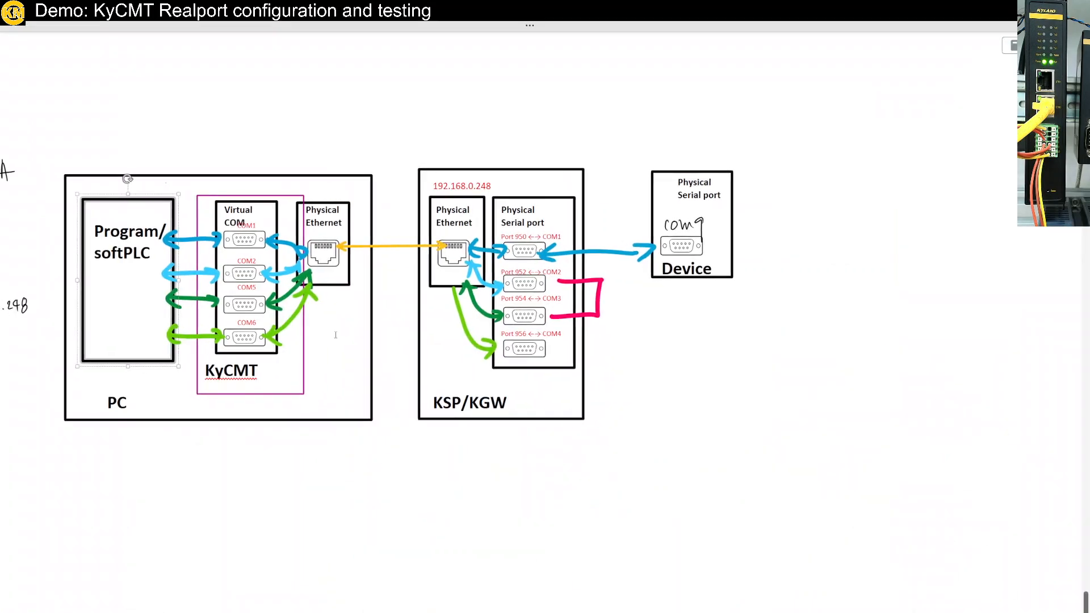
{"action": "scroll", "coordinate": [347, 342], "scroll_direction": "right", "scroll_amount": 5}
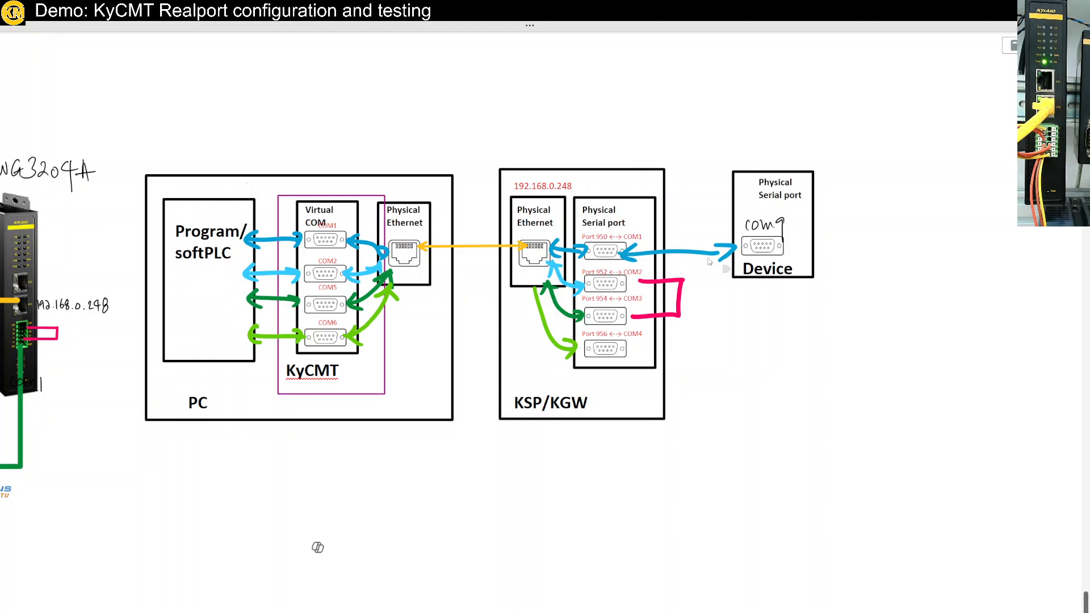
{"action": "left_click_drag", "start_coordinate": [572, 34], "coordinate": [762, 120]}
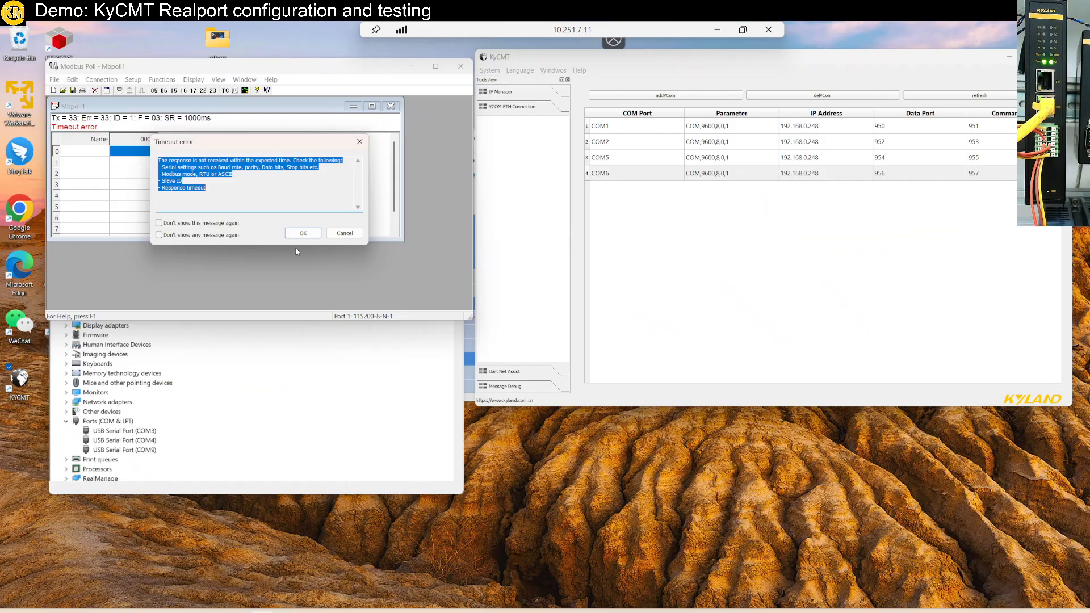
- Dismiss Modbus Poll's timeout error in the remote session and launch Modbus Slave
{"action": "left_click", "coordinate": [302, 233]}
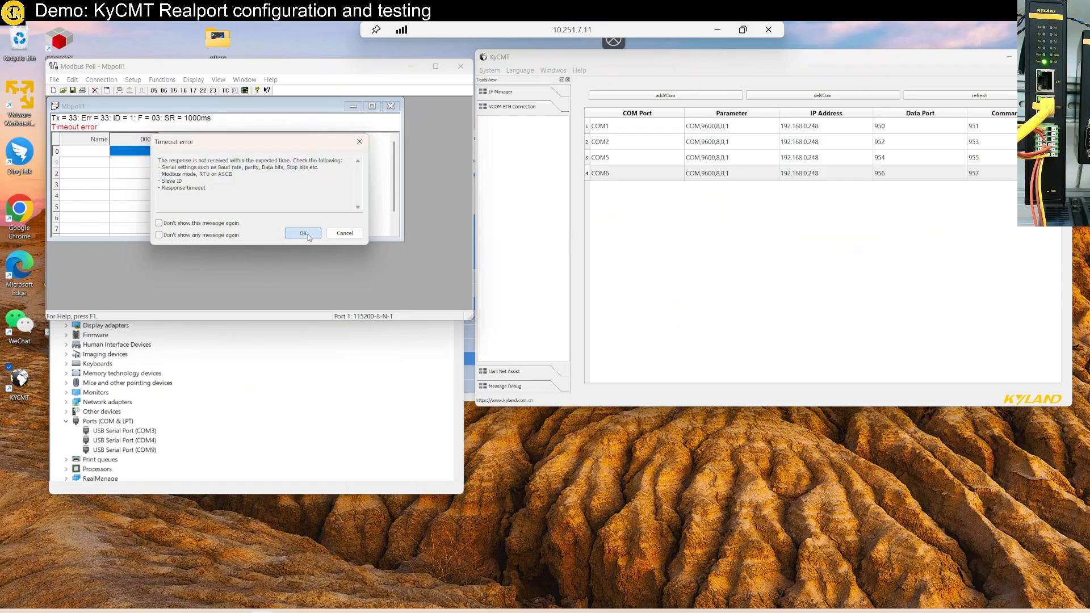
{"action": "key", "text": "super"}
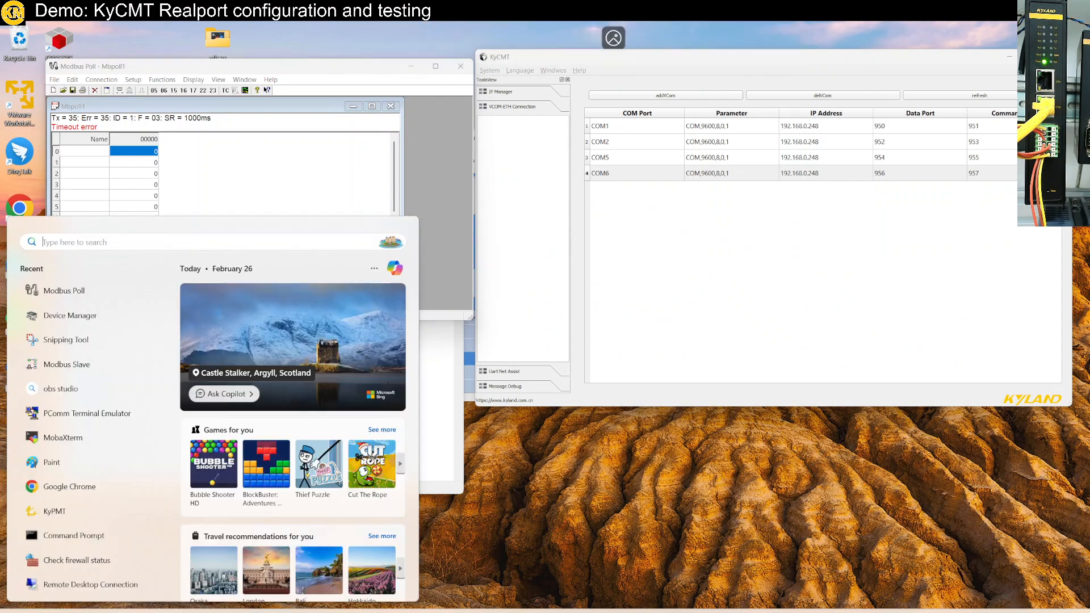
{"action": "type", "text": "Modbus Slave"}
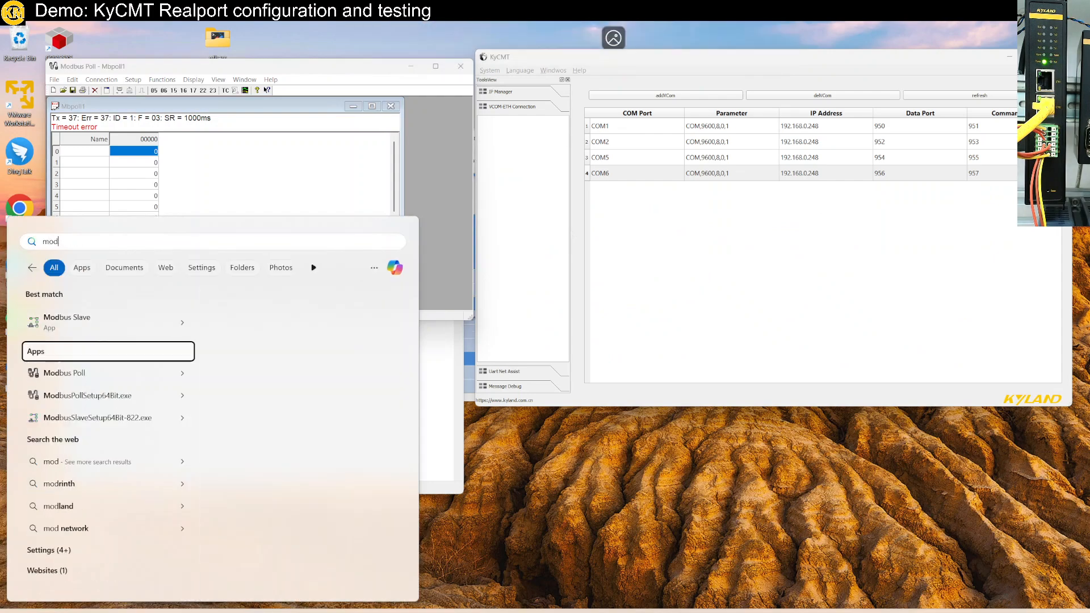
{"action": "key", "text": "Return"}
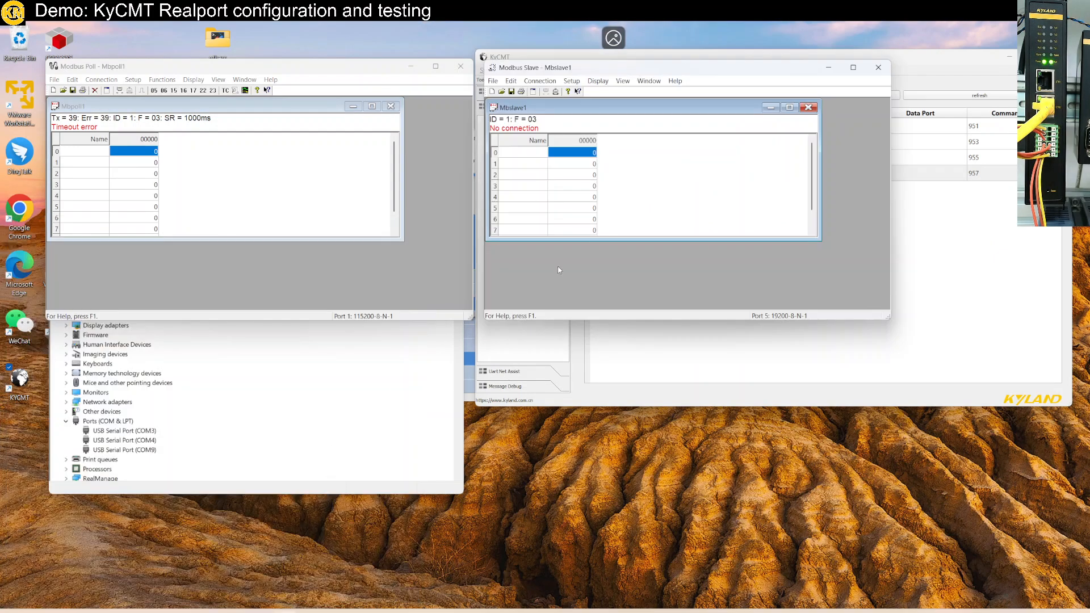
- Connect Modbus Slave through USB Serial Port (COM9) at 115200 baud
{"action": "left_click", "coordinate": [539, 81]}
{"action": "left_click", "coordinate": [556, 94]}
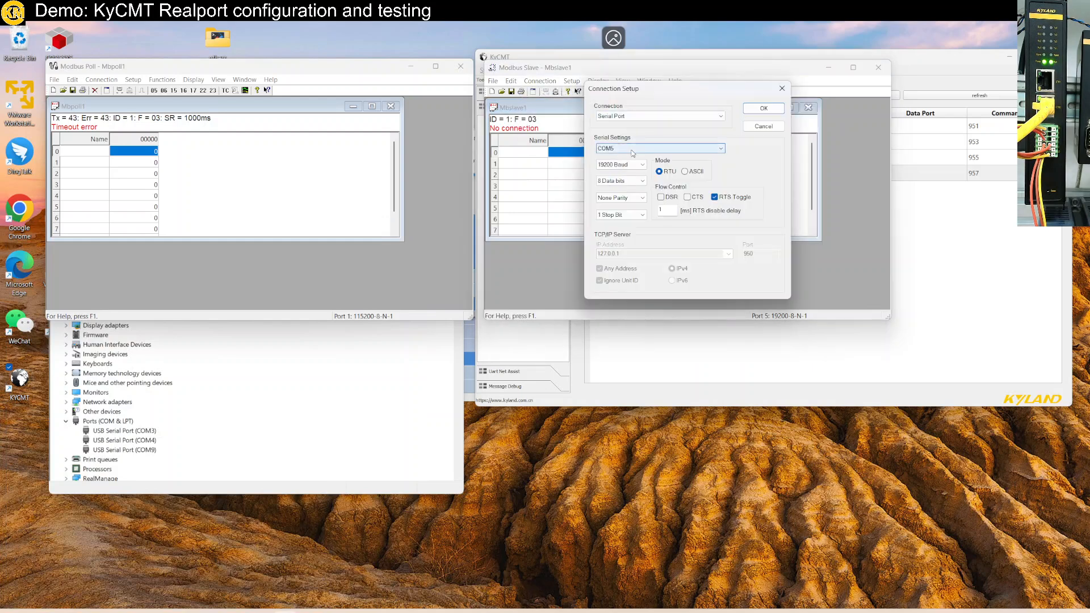
{"action": "left_click", "coordinate": [633, 151]}
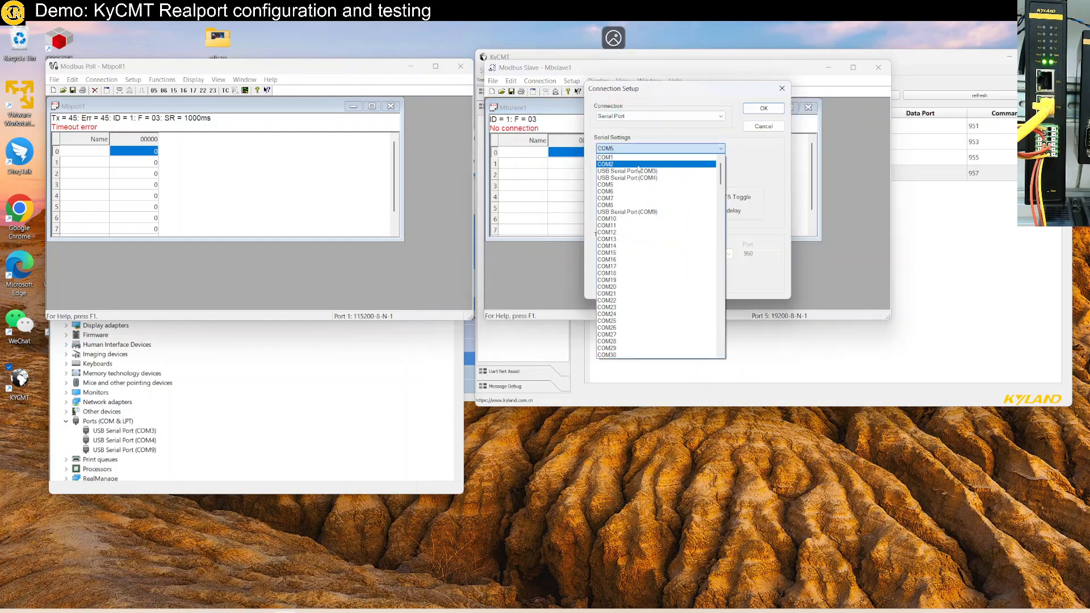
{"action": "scroll", "coordinate": [622, 170], "scroll_direction": "up", "scroll_amount": 2}
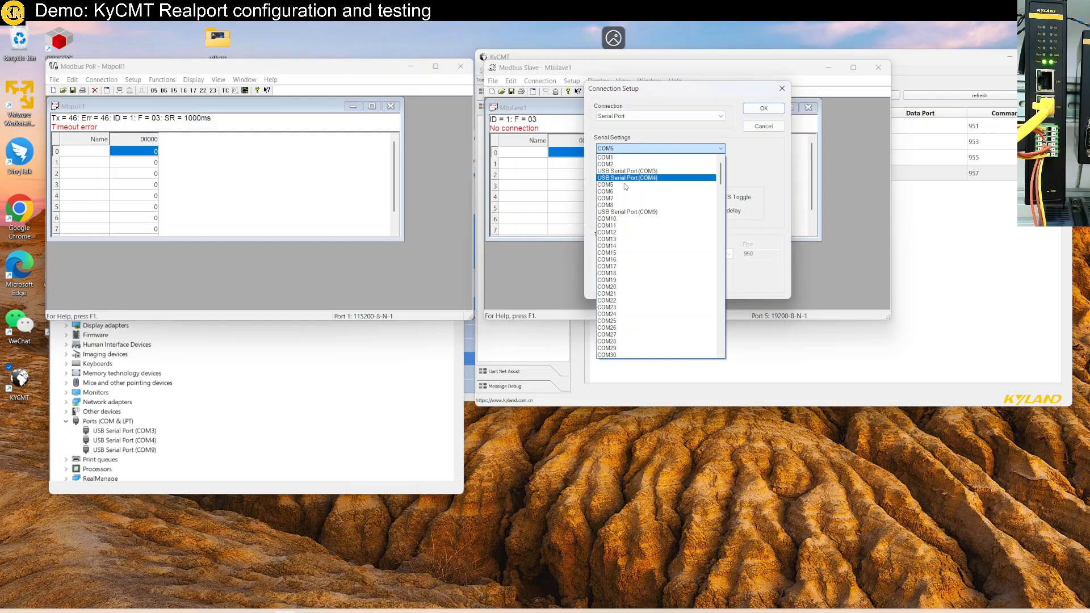
{"action": "left_click", "coordinate": [627, 213]}
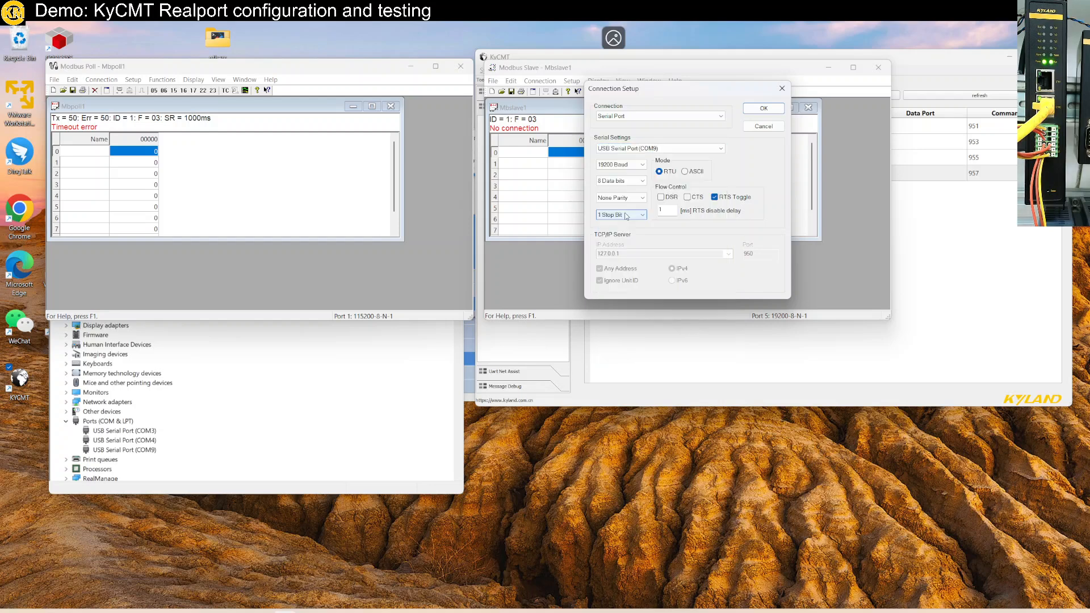
{"action": "left_click", "coordinate": [627, 164]}
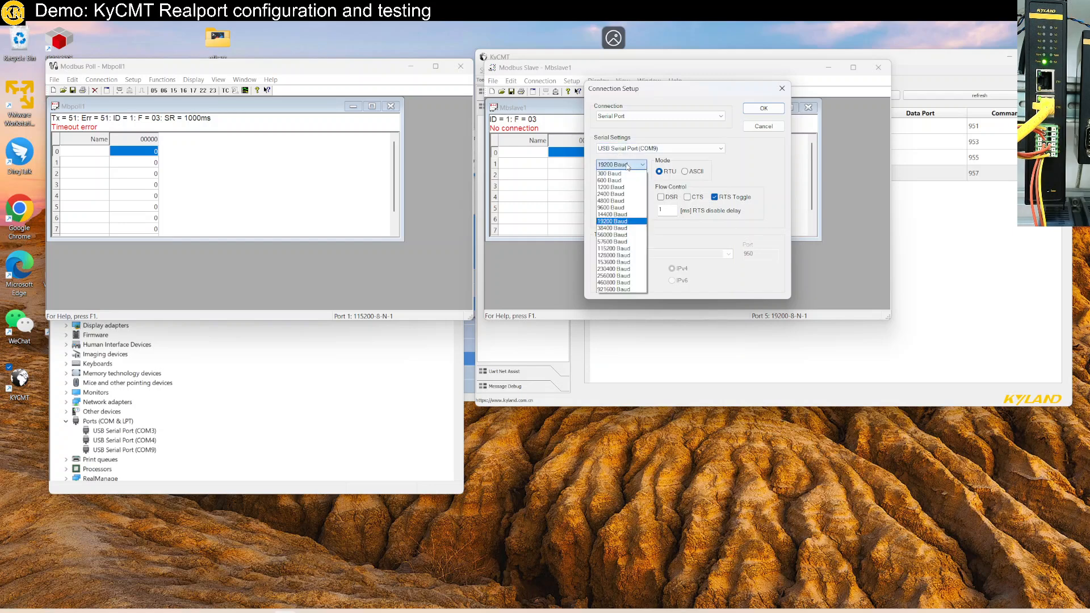
{"action": "left_click", "coordinate": [630, 252]}
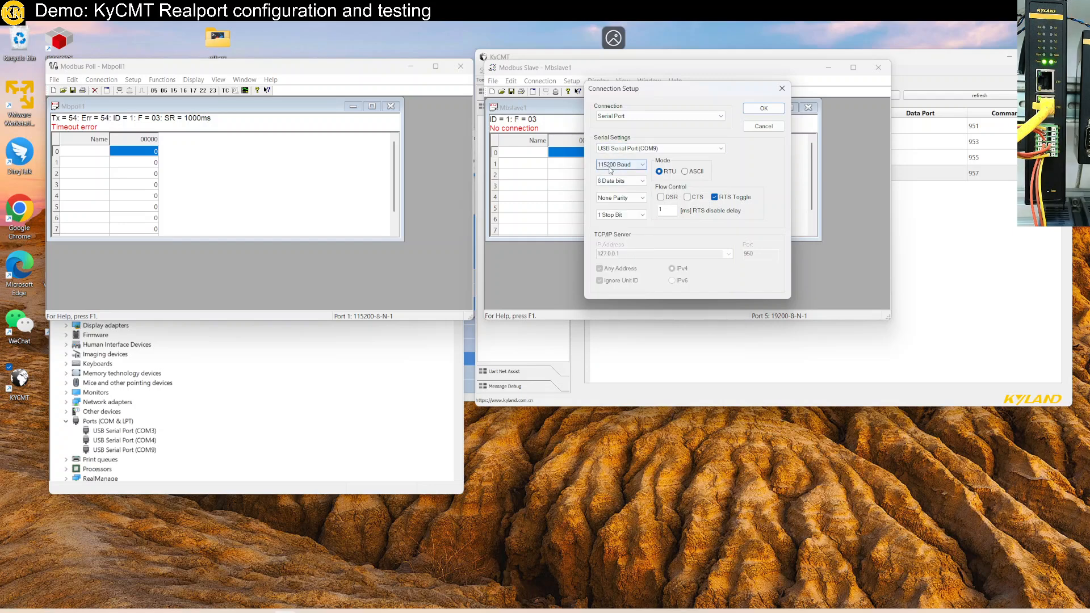
{"action": "left_click", "coordinate": [764, 108]}
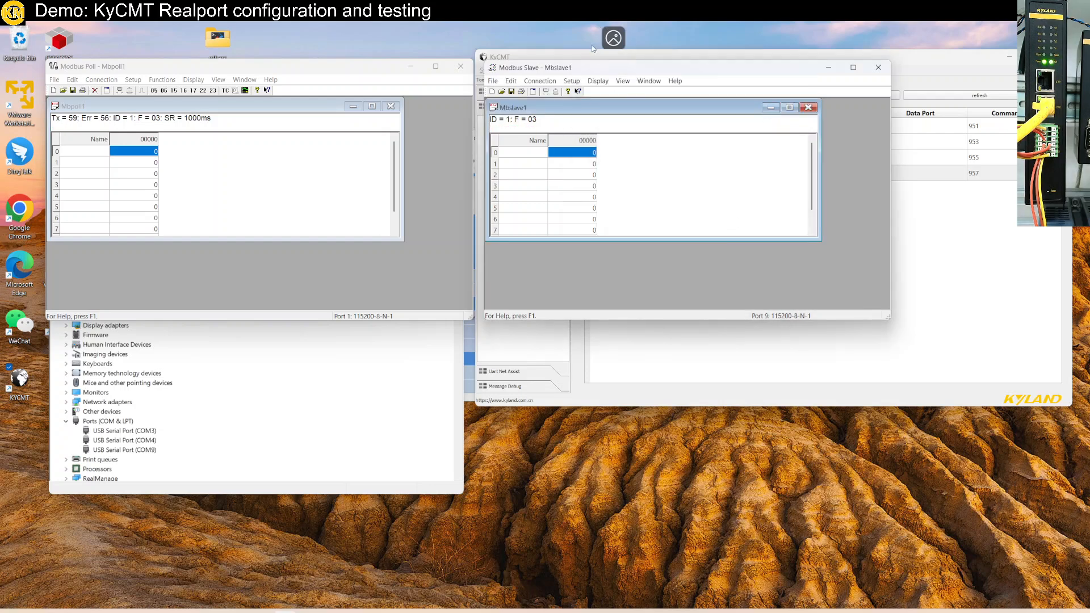
- Open Modbus Slave's communication traffic display and move it clear of the register table
{"action": "left_click", "coordinate": [598, 81]}
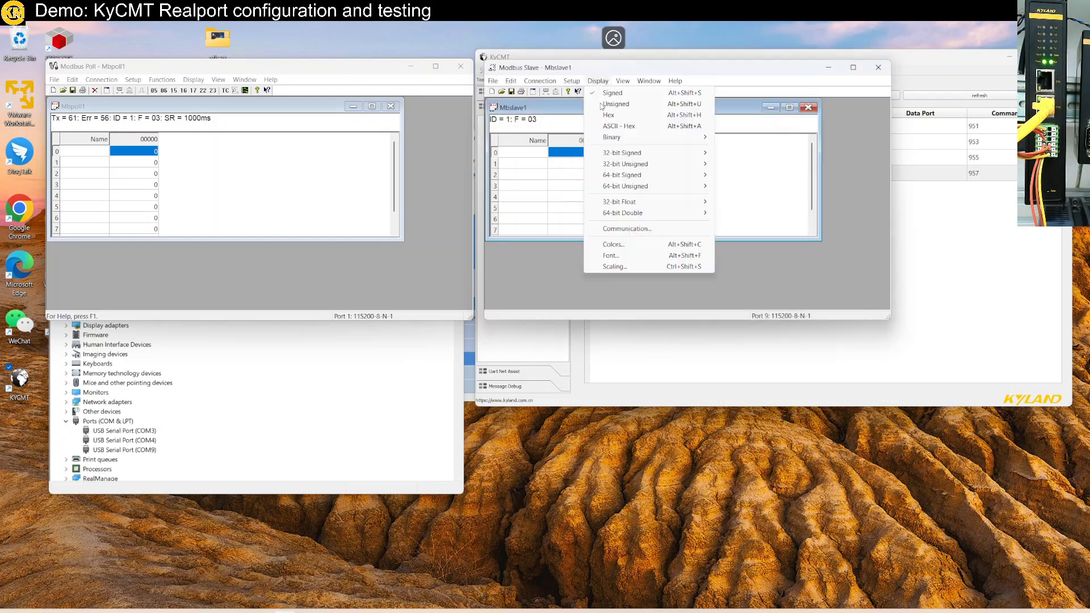
{"action": "left_click", "coordinate": [627, 228]}
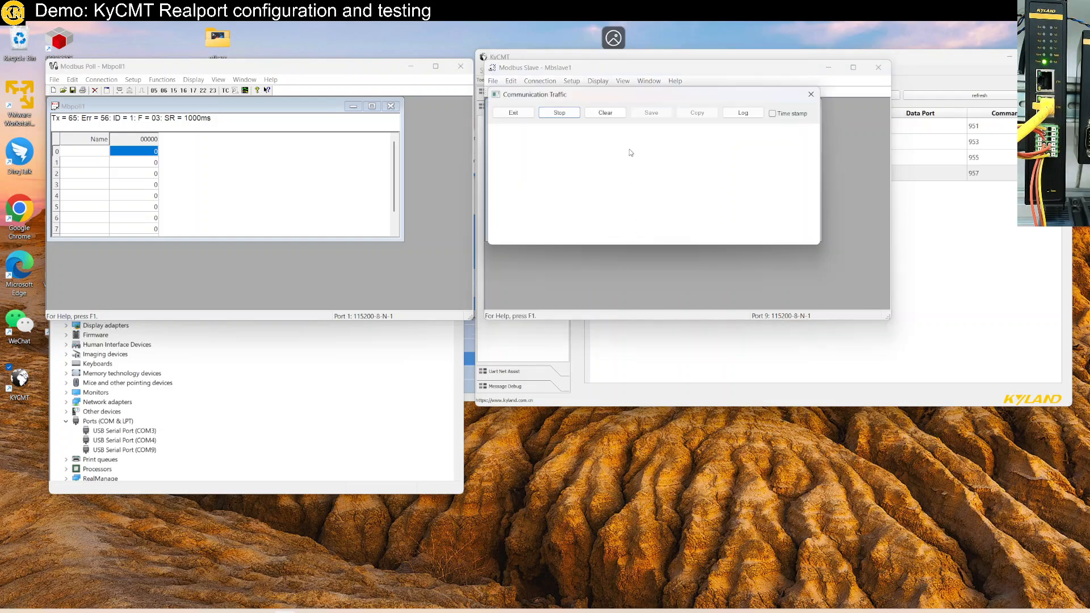
{"action": "left_click_drag", "start_coordinate": [745, 197], "coordinate": [747, 230]}
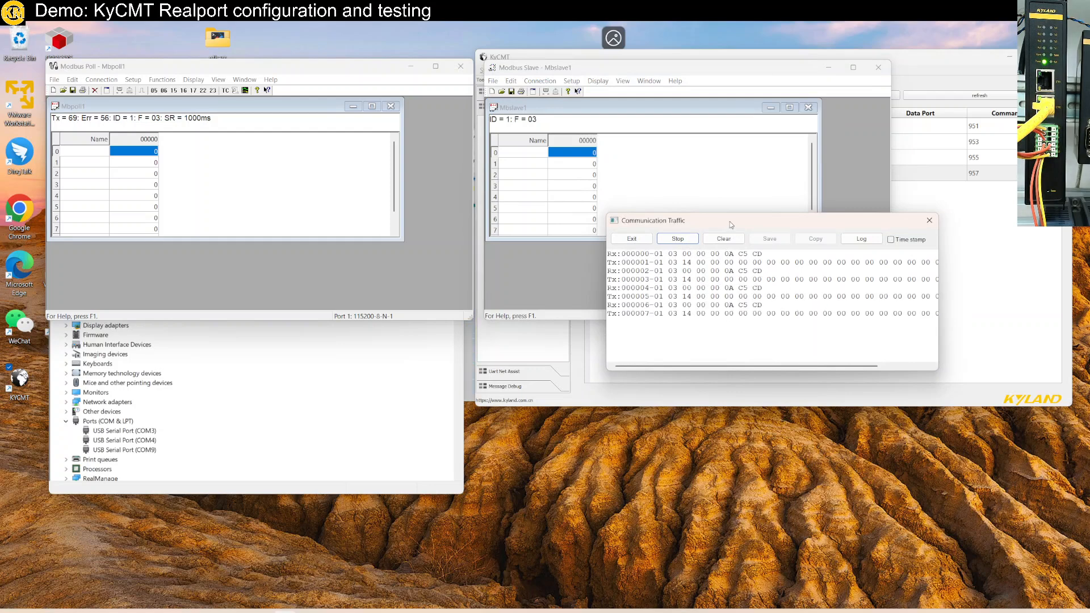
- Move the Communication Traffic window farther from the slave register table and set Modbus Poll's scan rate to 10 ms
{"action": "left_click_drag", "start_coordinate": [730, 221], "coordinate": [745, 195]}
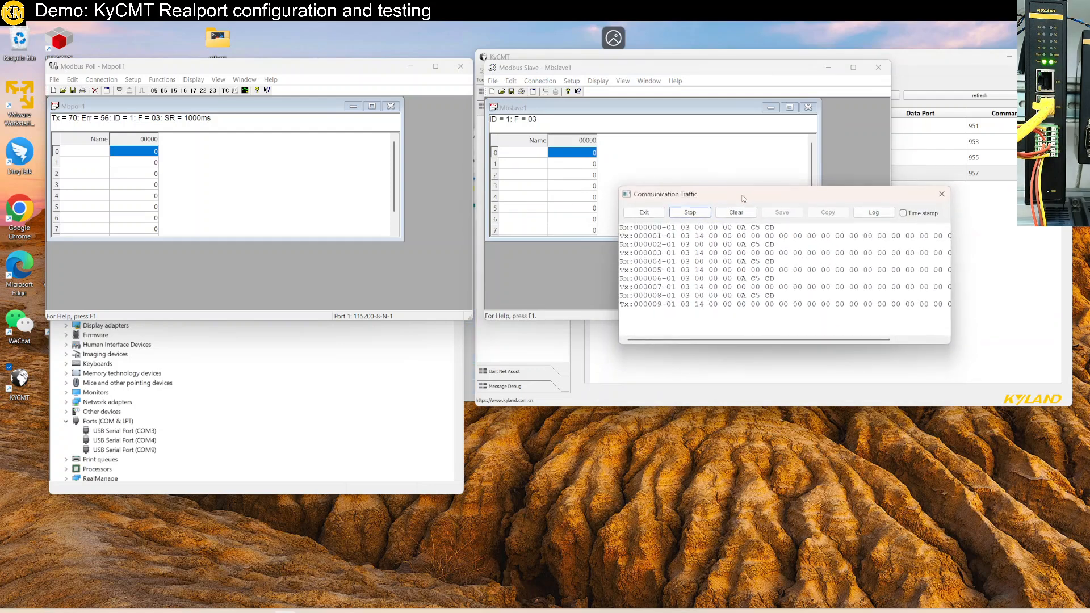
{"action": "left_click", "coordinate": [111, 81]}
{"action": "left_click", "coordinate": [146, 93]}
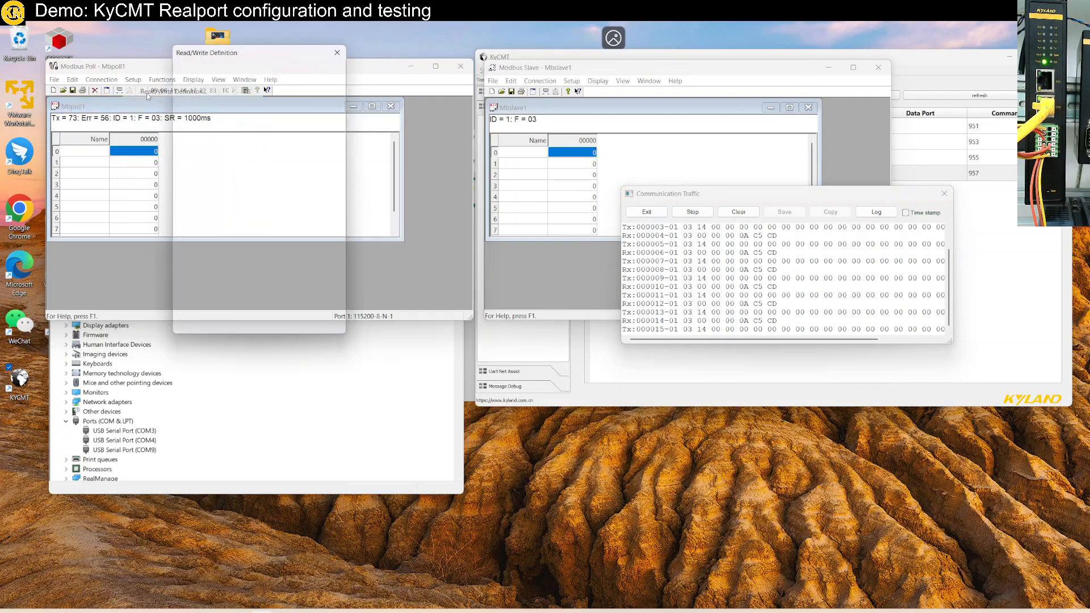
{"action": "left_click", "coordinate": [230, 163]}
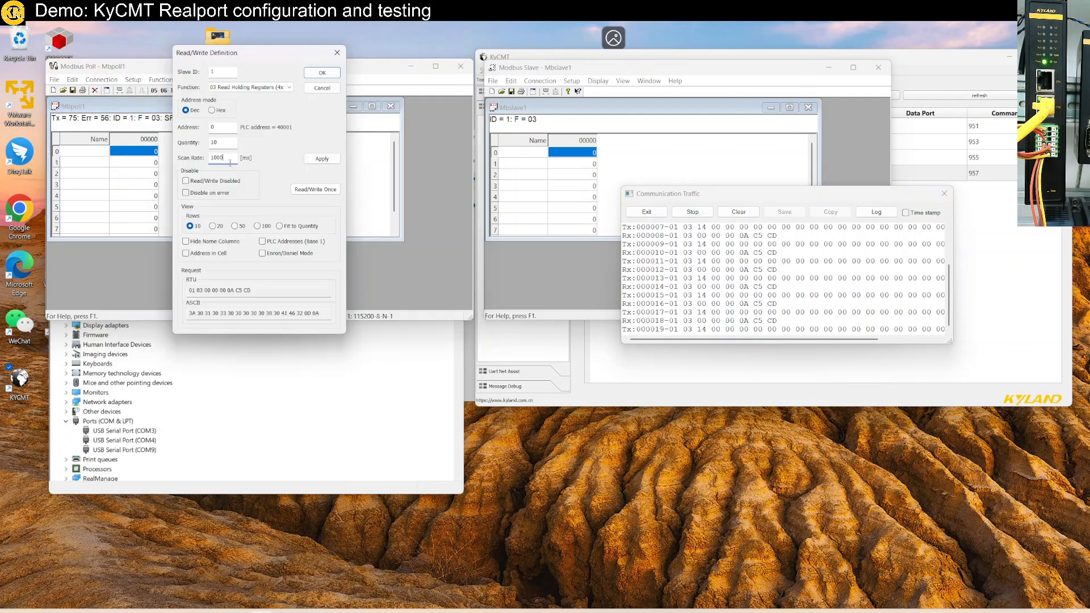
{"action": "key", "text": "Return"}
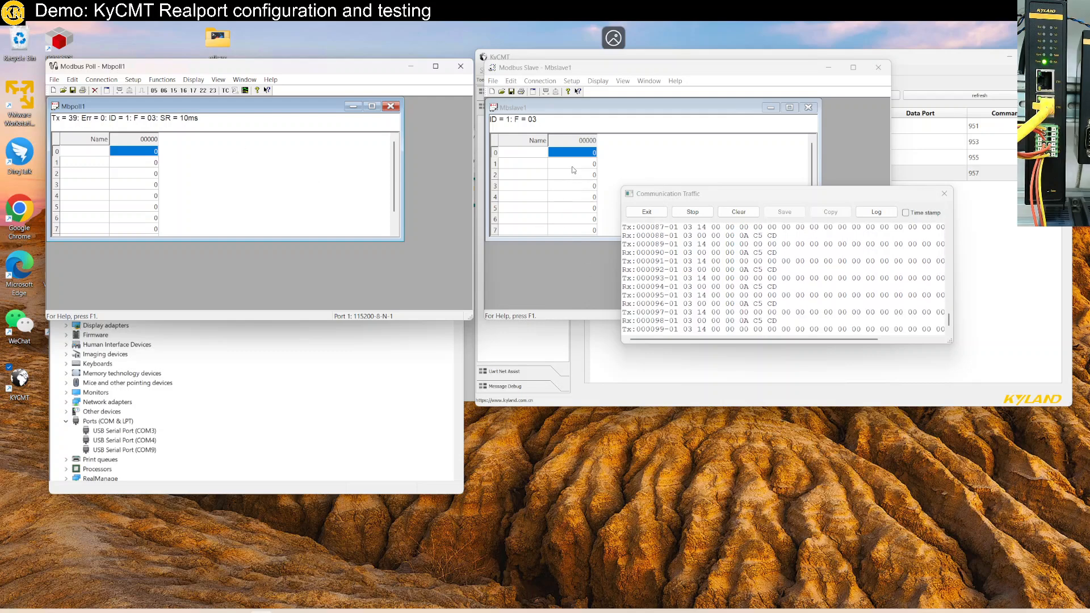
- Set register 1 to 11 in Modbus Slave's register table
{"action": "double_click", "coordinate": [573, 165]}
{"action": "type", "text": "11"}
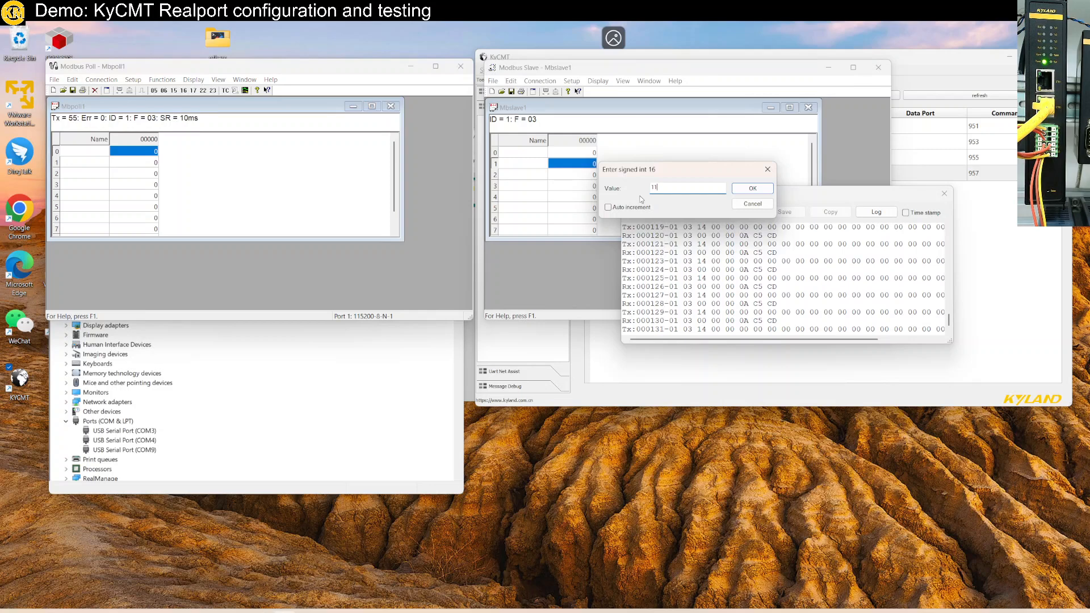
{"action": "key", "text": "Return"}
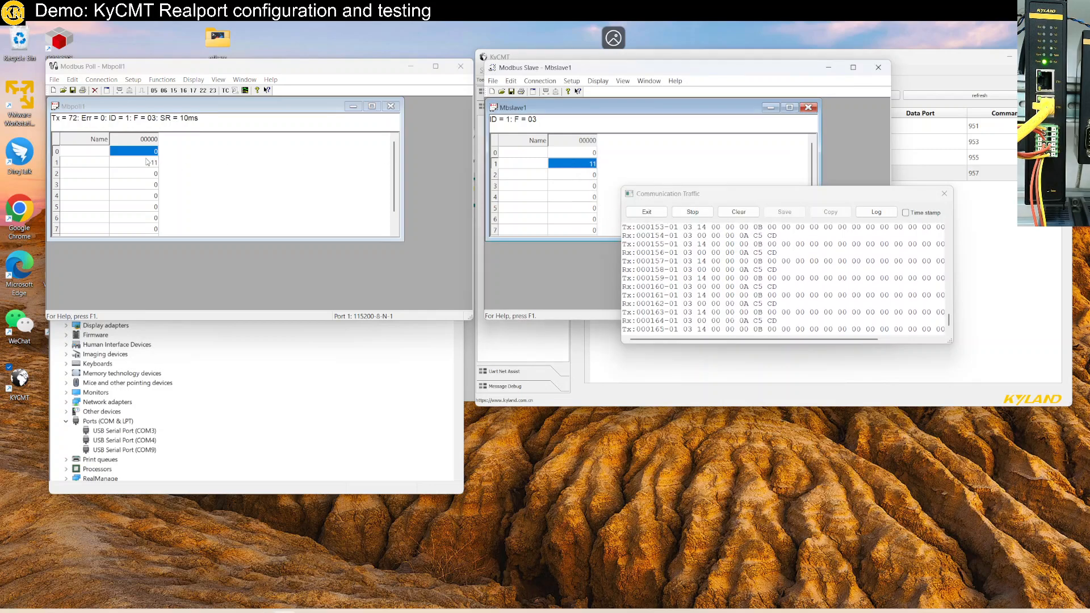
- Write the value 22 to register 2 from Modbus Poll with function 06 Write Single Register, and close the write dialog
{"action": "left_click", "coordinate": [150, 174]}
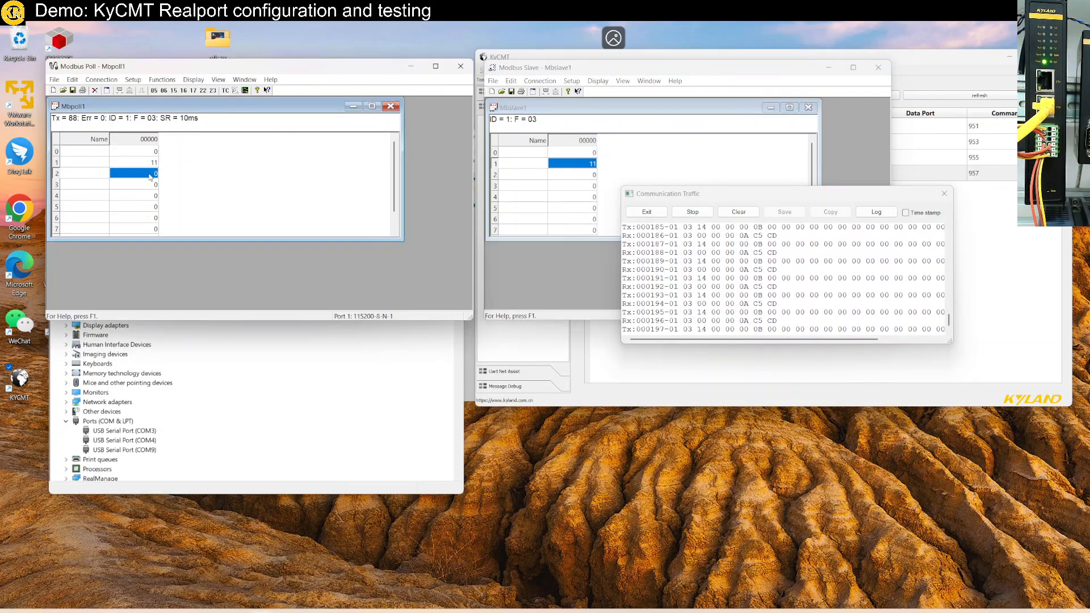
{"action": "double_click", "coordinate": [150, 176]}
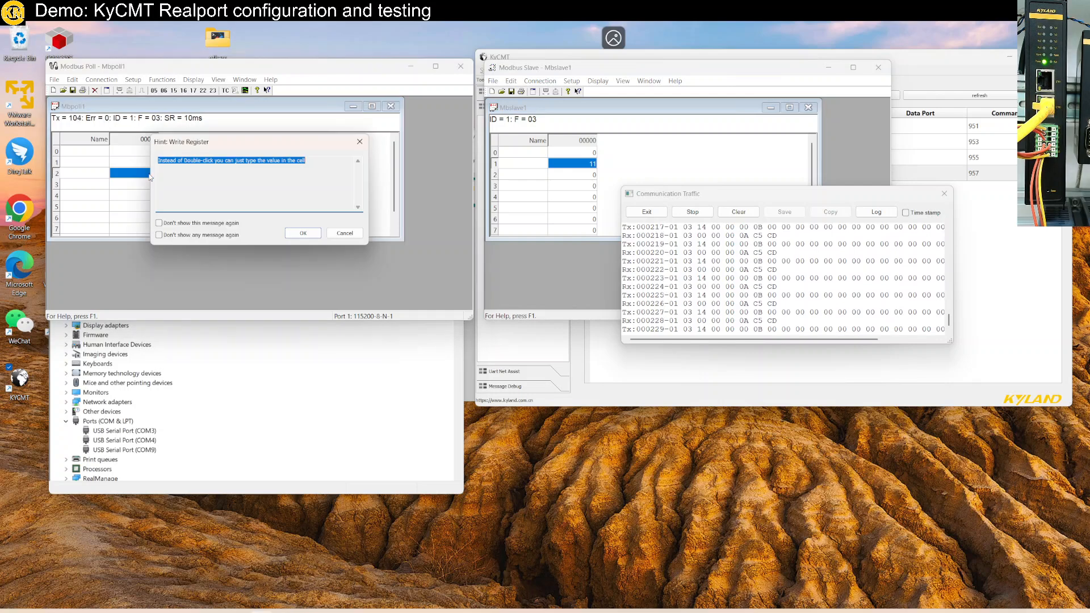
{"action": "left_click", "coordinate": [313, 233]}
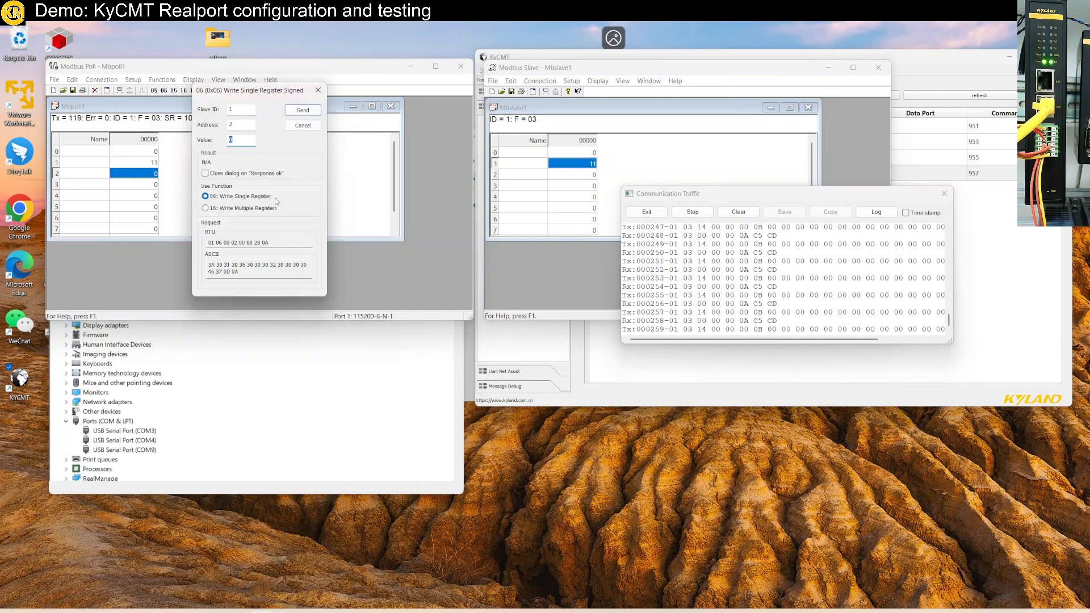
{"action": "type", "text": "22"}
{"action": "left_click", "coordinate": [303, 109]}
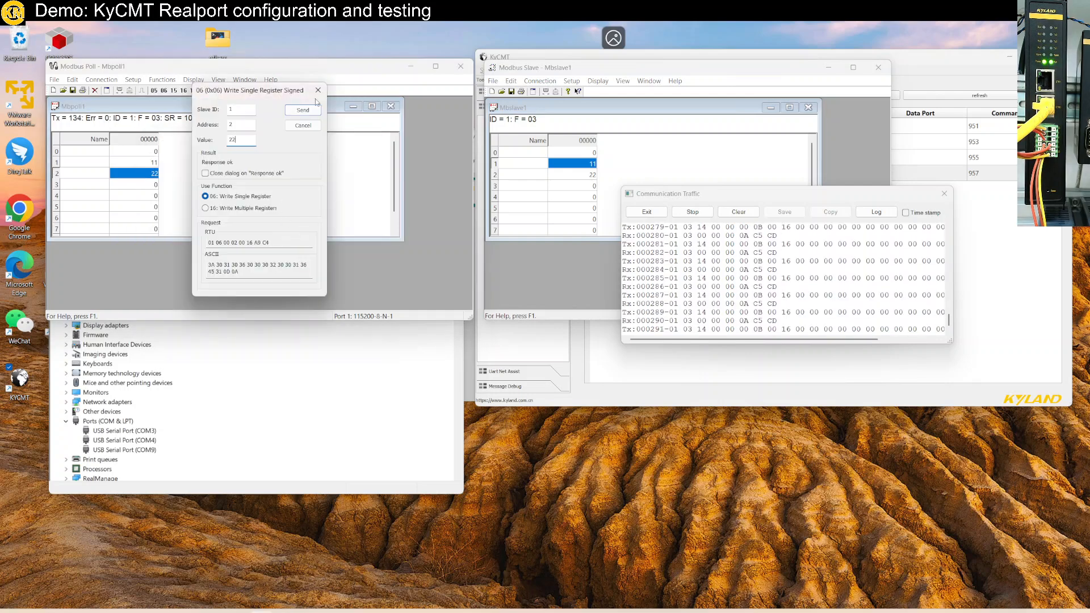
{"action": "left_click", "coordinate": [304, 125]}
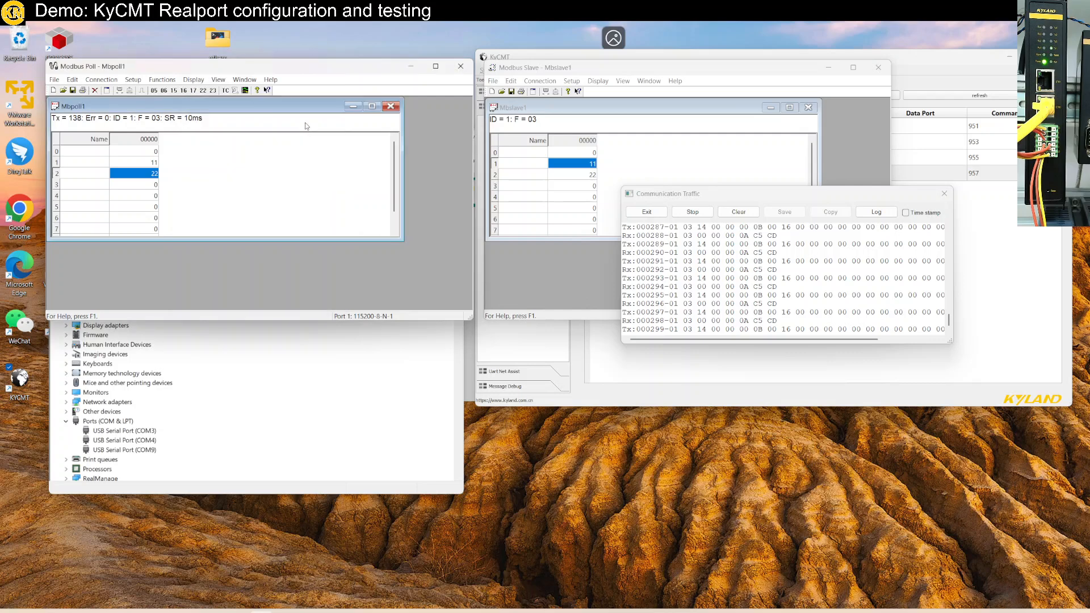
- Enable auto increment on register 3 in Modbus Slave's register table
{"action": "double_click", "coordinate": [588, 186]}
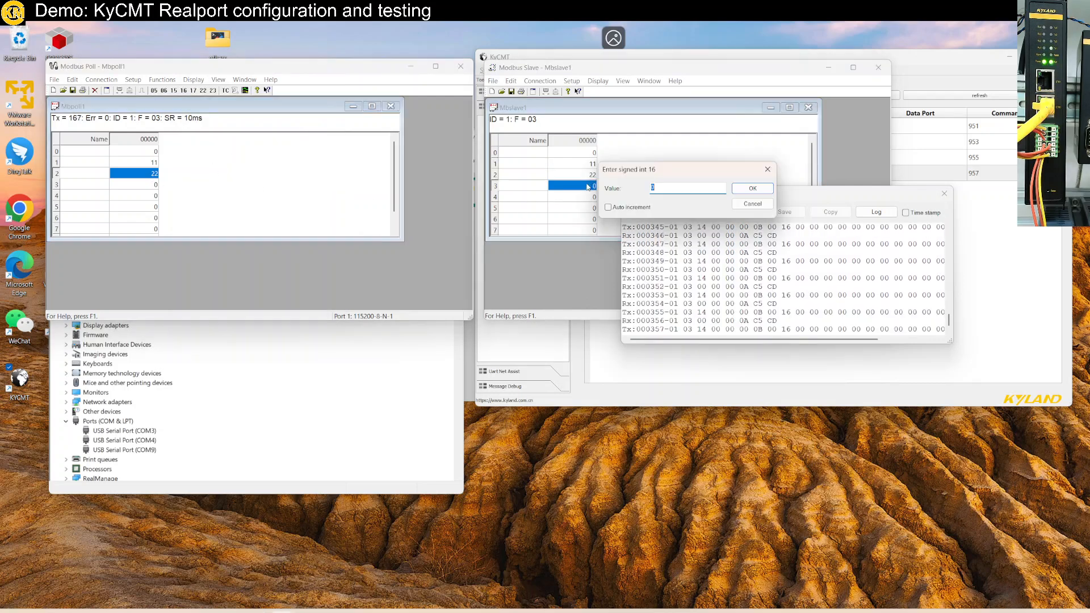
{"action": "type", "text": "1"}
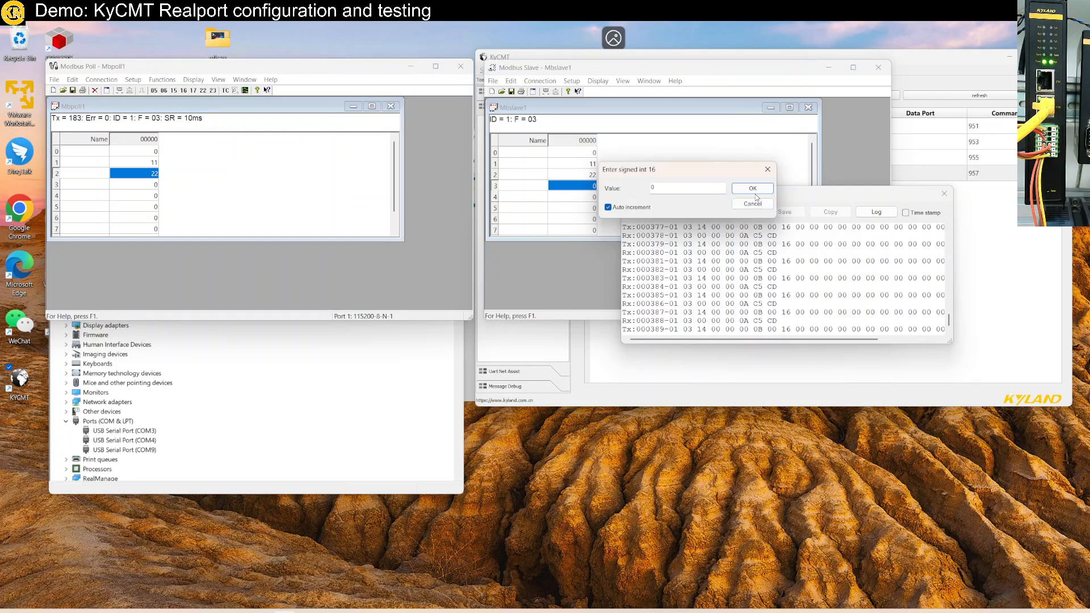
{"action": "left_click", "coordinate": [752, 188]}
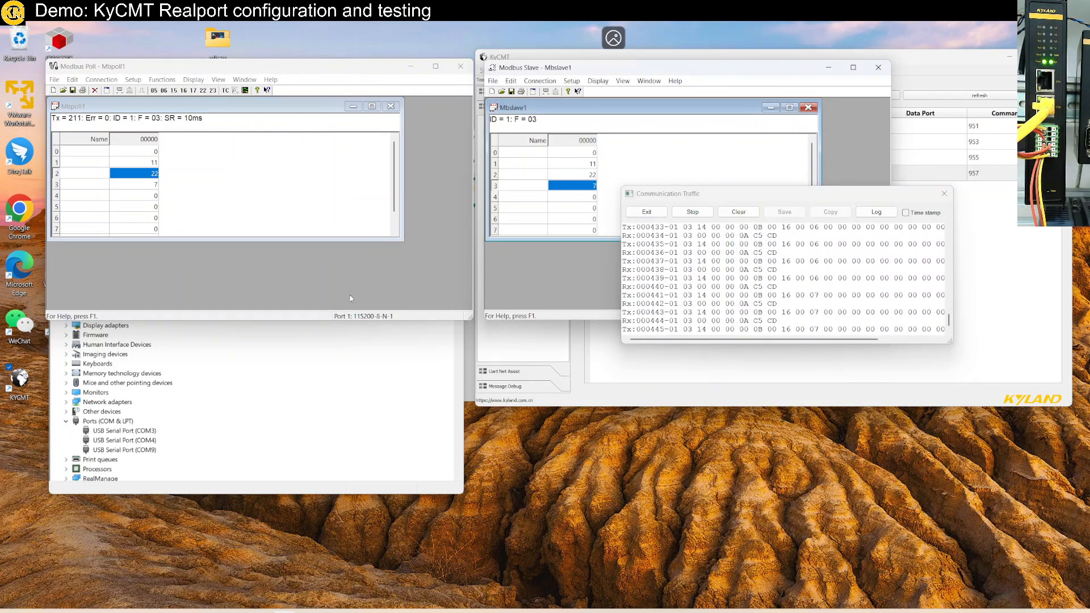
- Leave the full-screen remote session and maximize the OneNote wiring diagram to view the virtual COM and serial port paths
{"action": "left_click", "coordinate": [700, 29]}
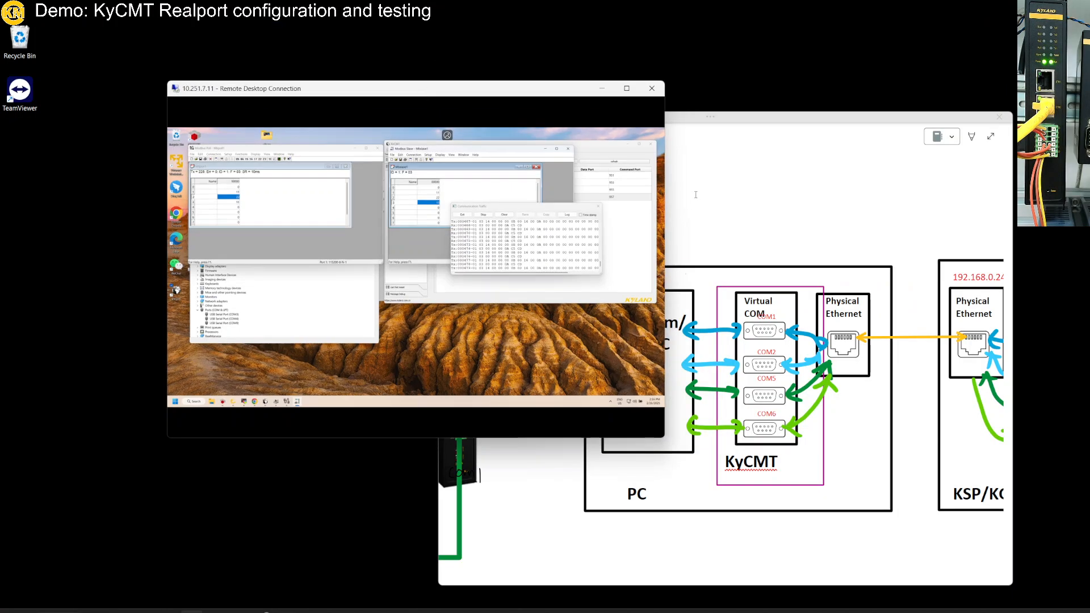
{"action": "left_click", "coordinate": [721, 120]}
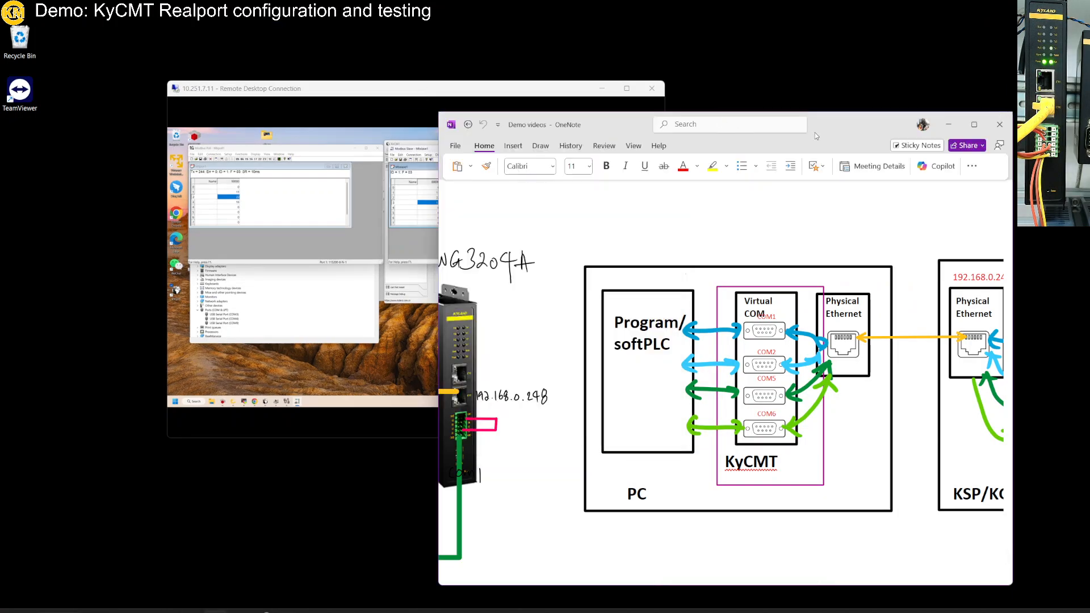
{"action": "left_click", "coordinate": [974, 124]}
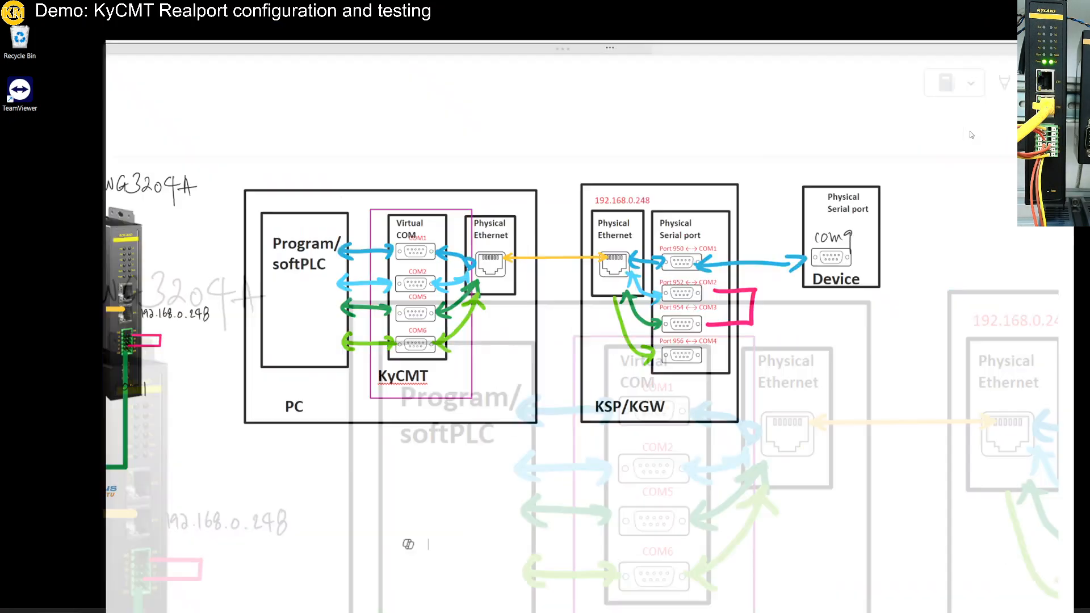